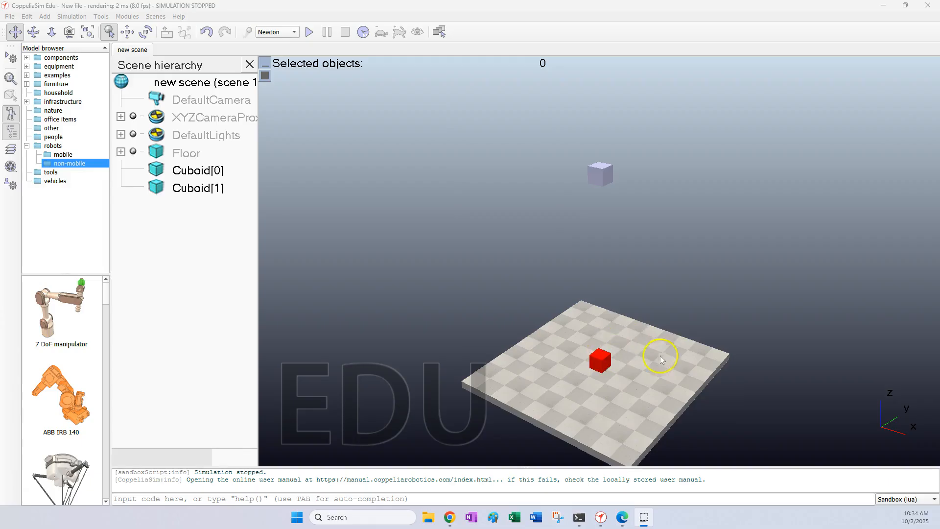
# - Run the dynamics simulation of the two cuboids above the floor and stop it
pyautogui.click(309, 31)
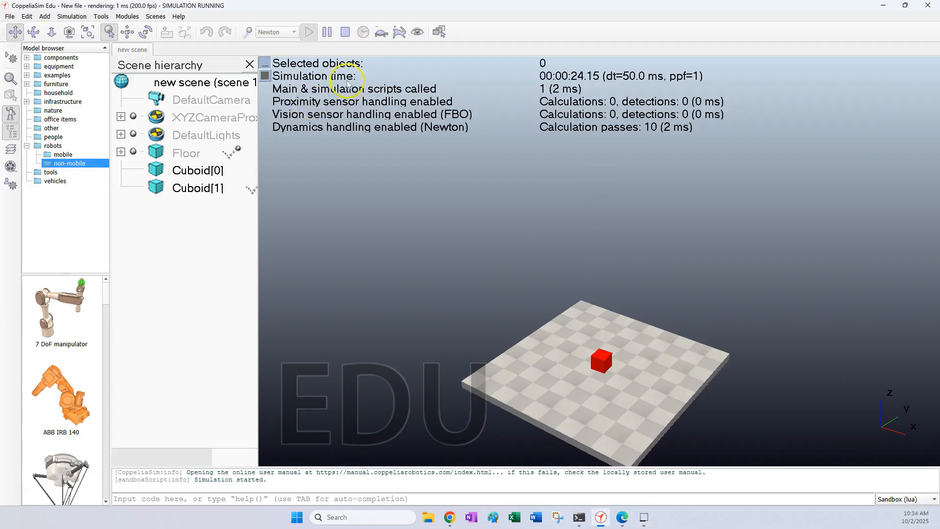
pyautogui.click(345, 32)
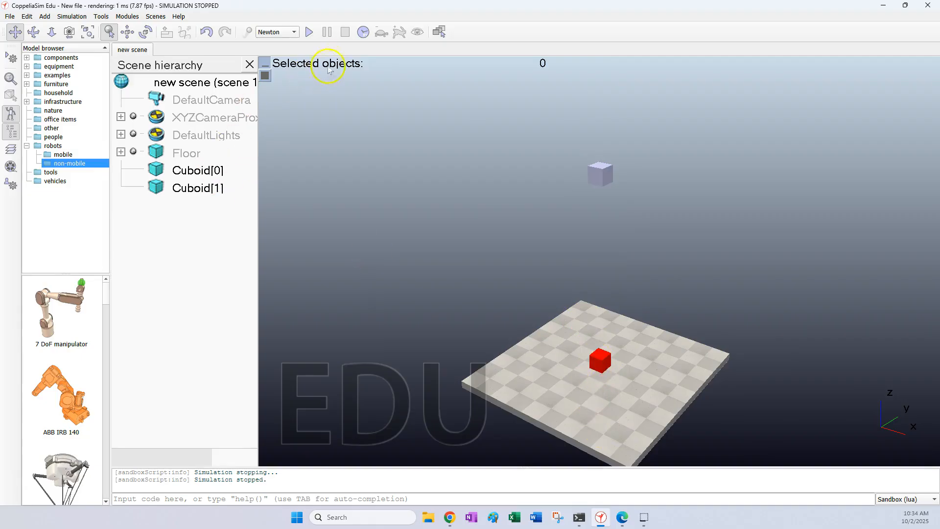
# - Select the red Cuboid[1], run the simulation to watch how the cuboids interact, and stop it
pyautogui.click(198, 187)
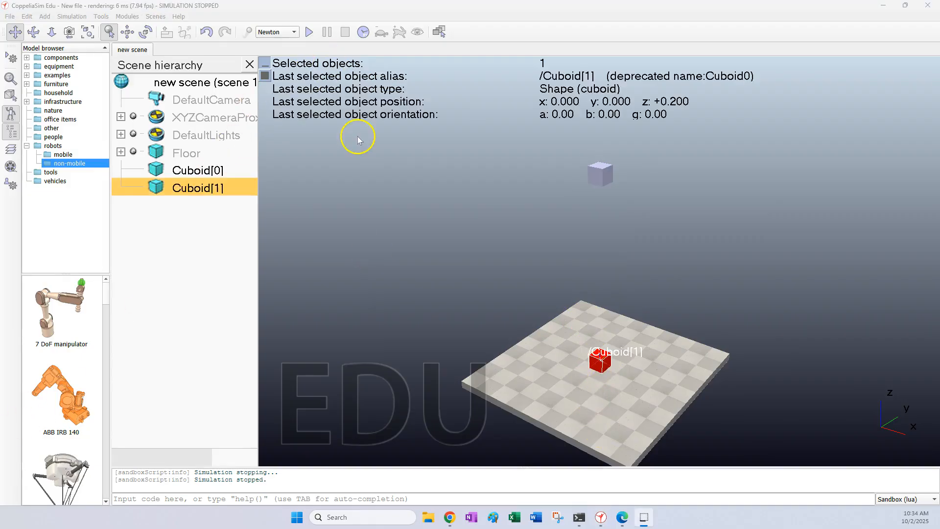
pyautogui.click(310, 33)
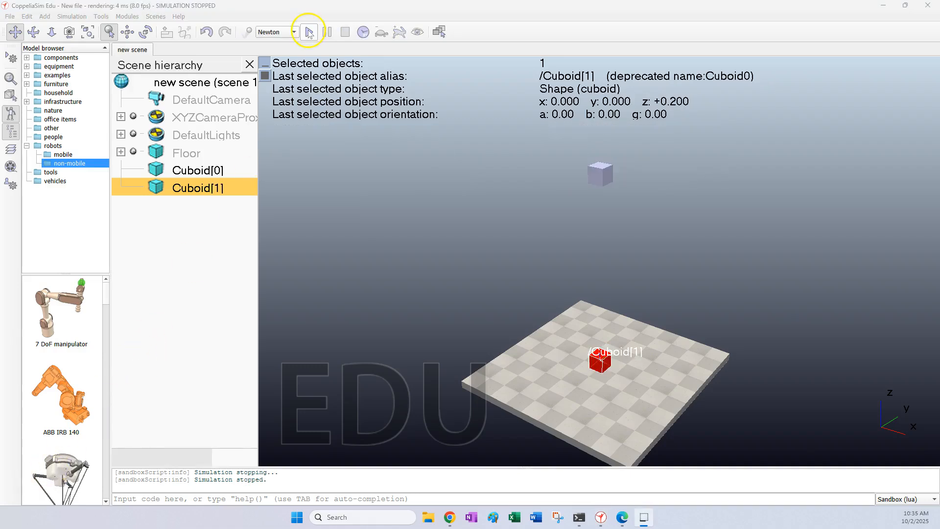
pyautogui.click(309, 33)
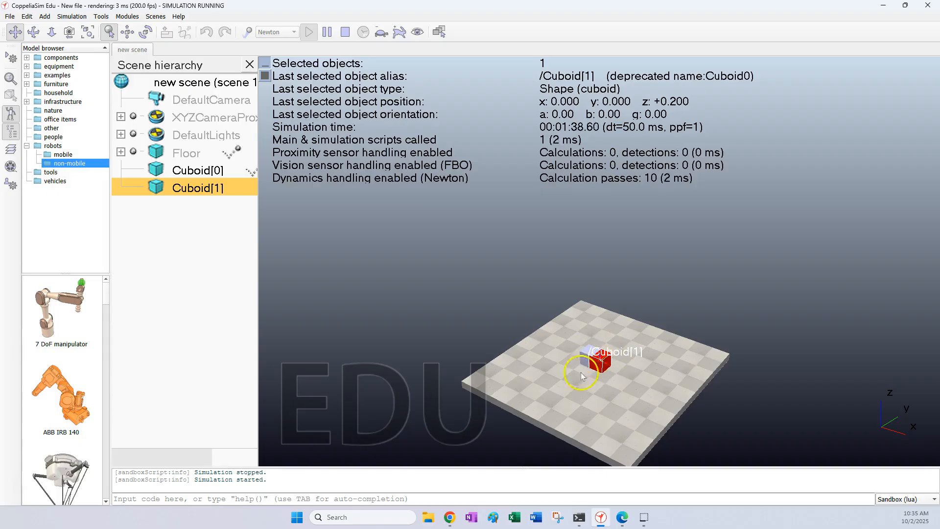
pyautogui.click(345, 32)
# - Repeat the simulation, then run it once more with Cuboid[0] selected, stopping it each time
pyautogui.click(308, 33)
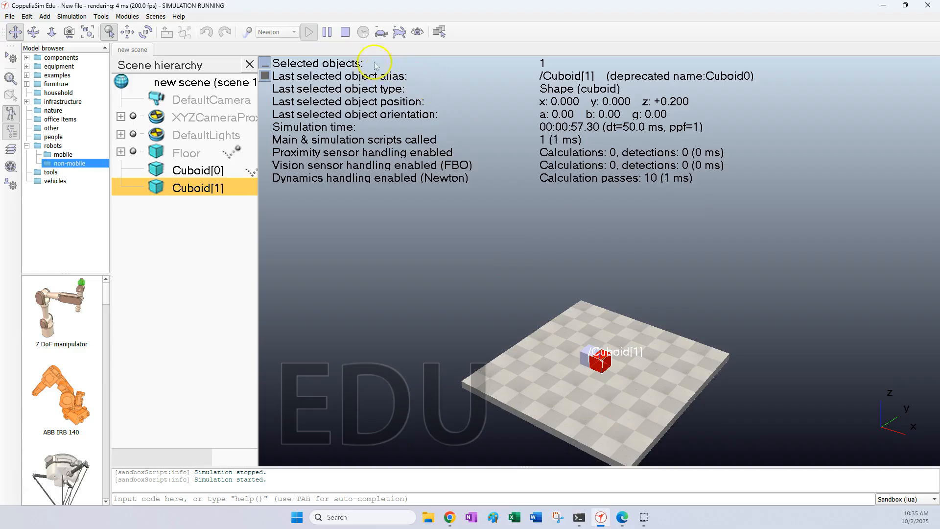
pyautogui.click(345, 32)
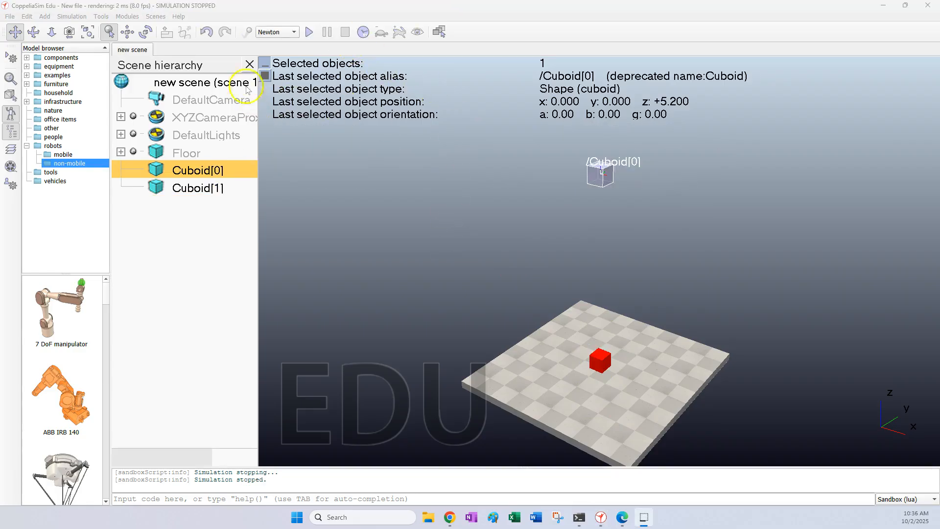
pyautogui.click(307, 32)
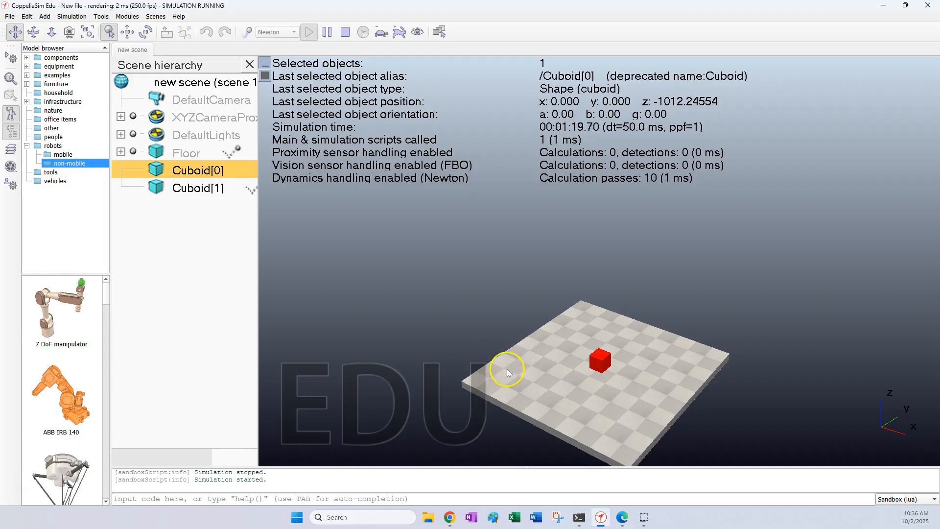
pyautogui.click(345, 33)
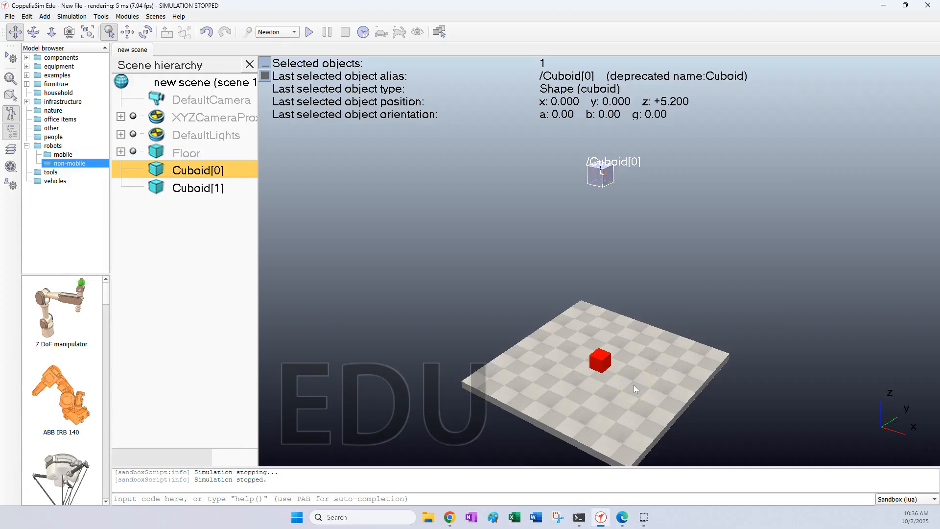
# - Switch to the browser and examine the user manual's section on static/non-static, respondable/non-respondable shapes
pyautogui.click(645, 406)
pyautogui.click(622, 517)
pyautogui.click(586, 477)
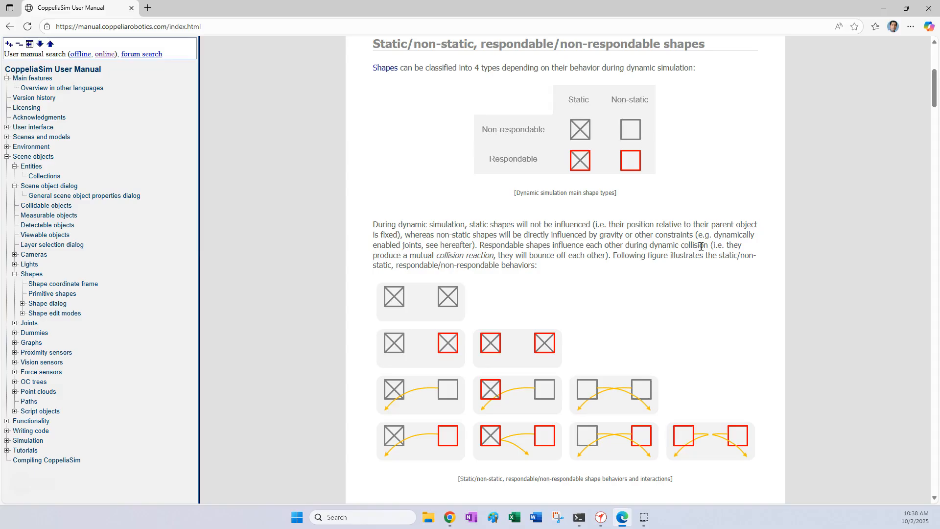
pyautogui.click(700, 218)
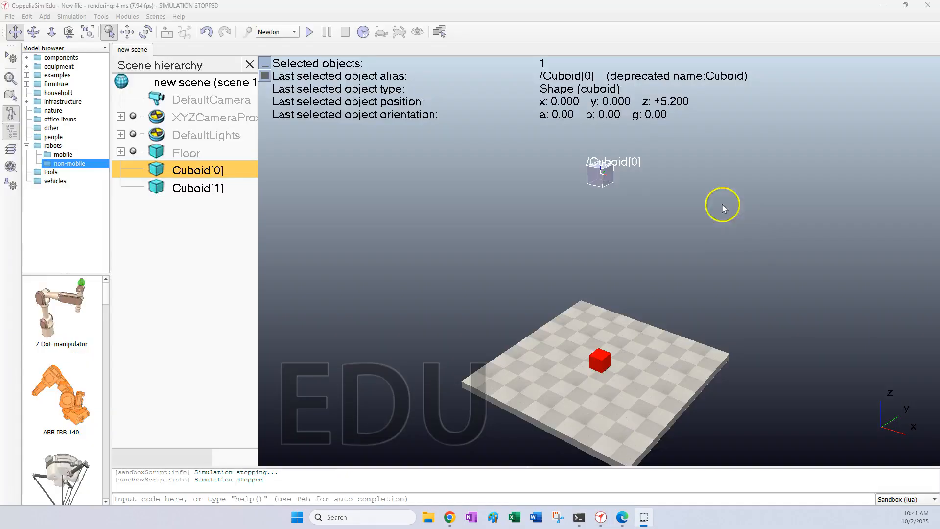
# - Delete Cuboid[0] and Cuboid[1] from the scene, leaving only the default objects
pyautogui.click(621, 220)
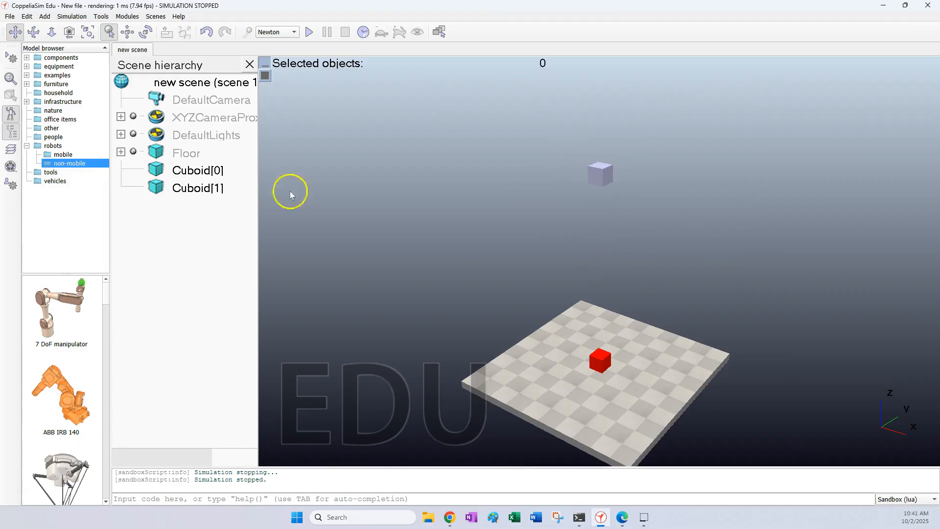
pyautogui.click(159, 171)
pyautogui.click(160, 189)
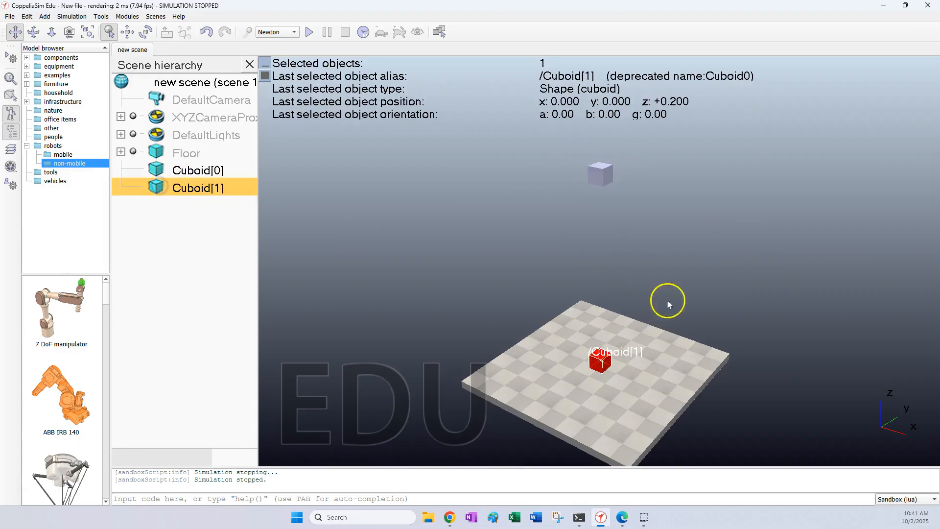
pyautogui.click(685, 278)
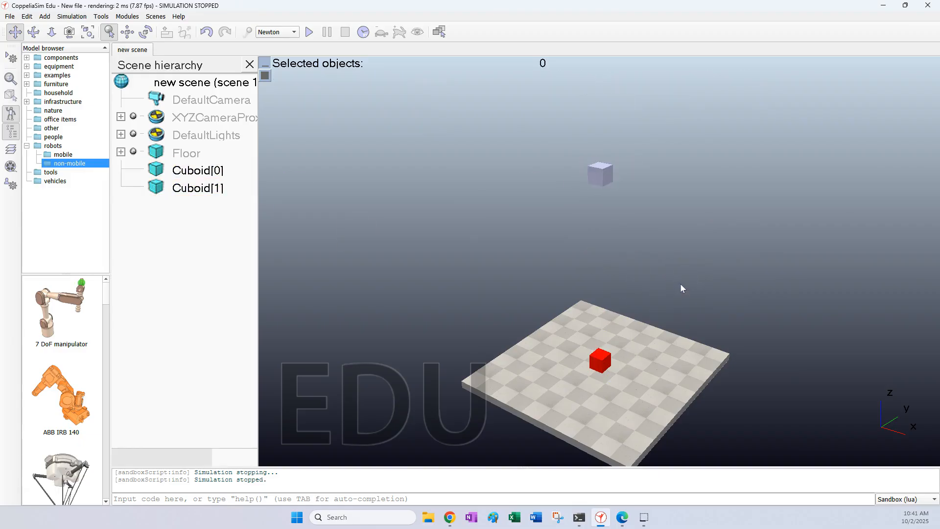
pyautogui.click(609, 193)
pyautogui.click(191, 173)
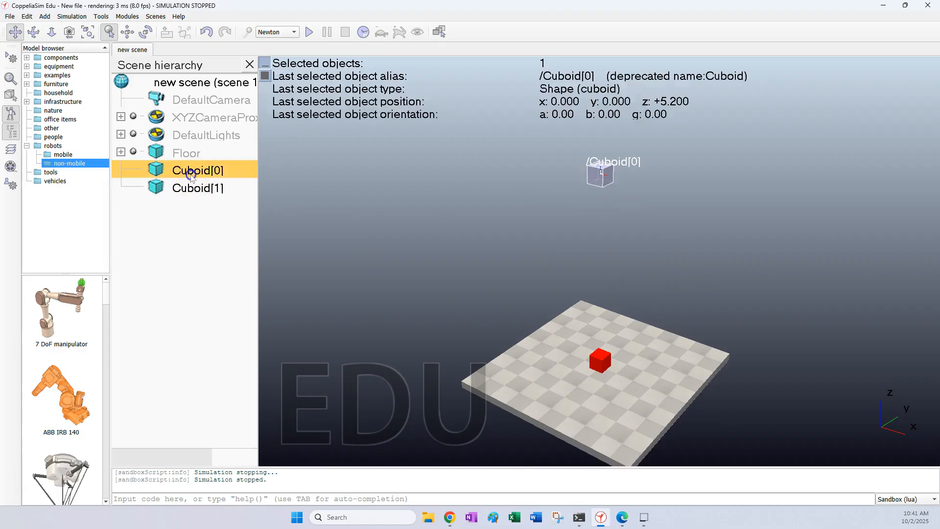
pyautogui.press('Delete')
pyautogui.click(188, 172)
pyautogui.press('Delete')
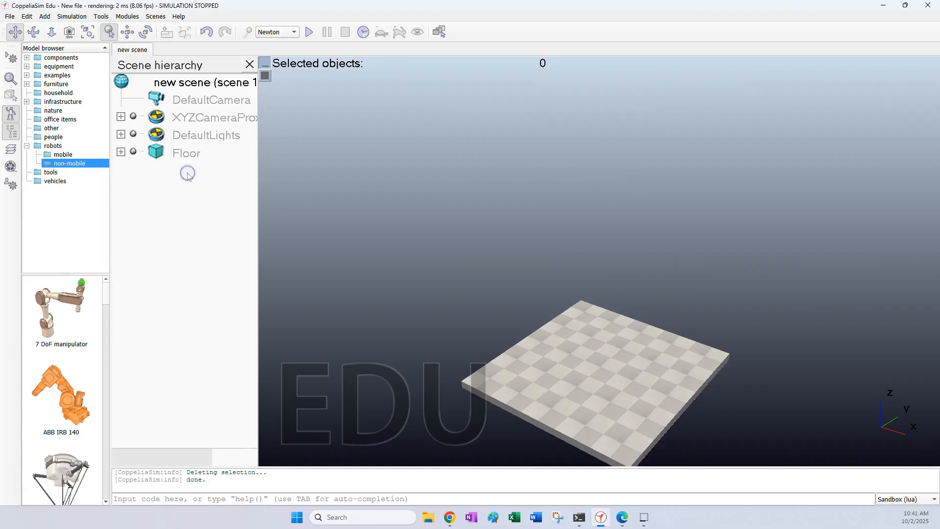
pyautogui.click(198, 174)
pyautogui.rightClick(601, 353)
pyautogui.moveTo(646, 404)
pyautogui.click(45, 16)
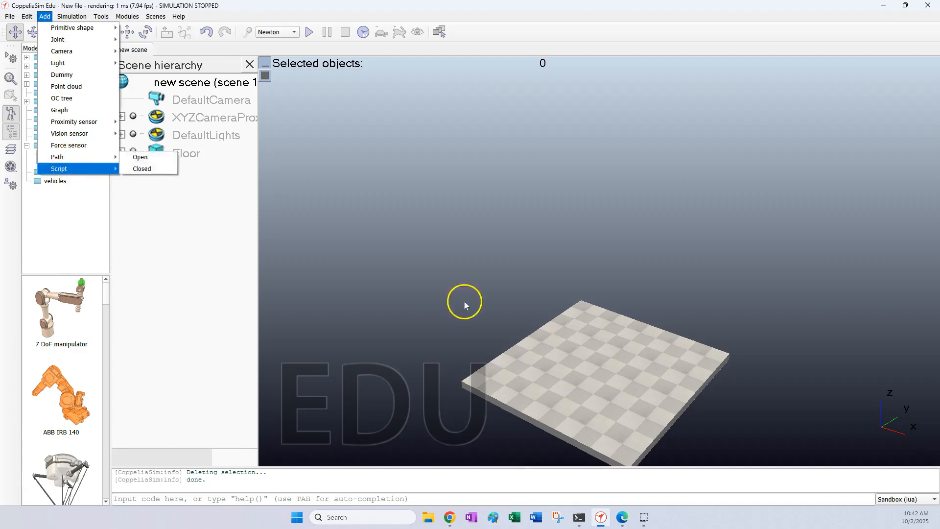
pyautogui.click(596, 350)
# - Start a new primitive cuboid and set its X, Y and Z sizes to 0.30 m
pyautogui.rightClick(597, 351)
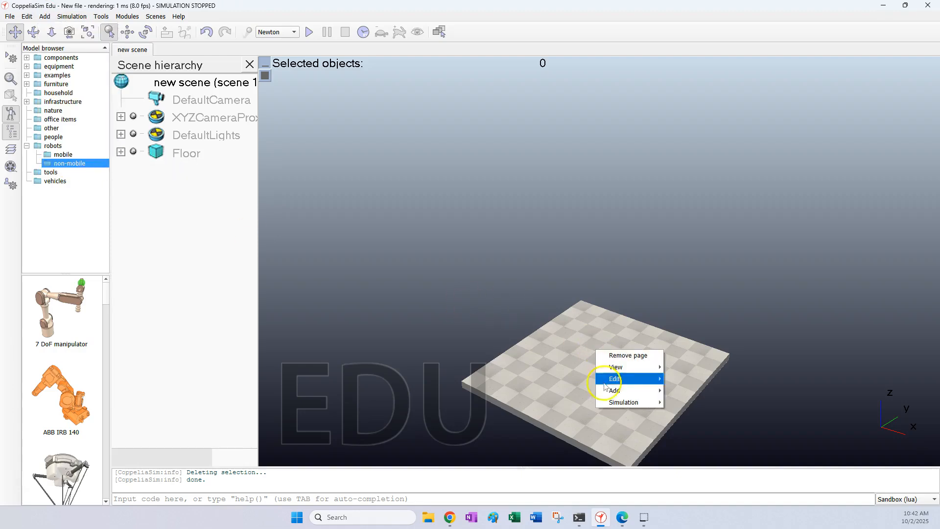
pyautogui.moveTo(616, 391)
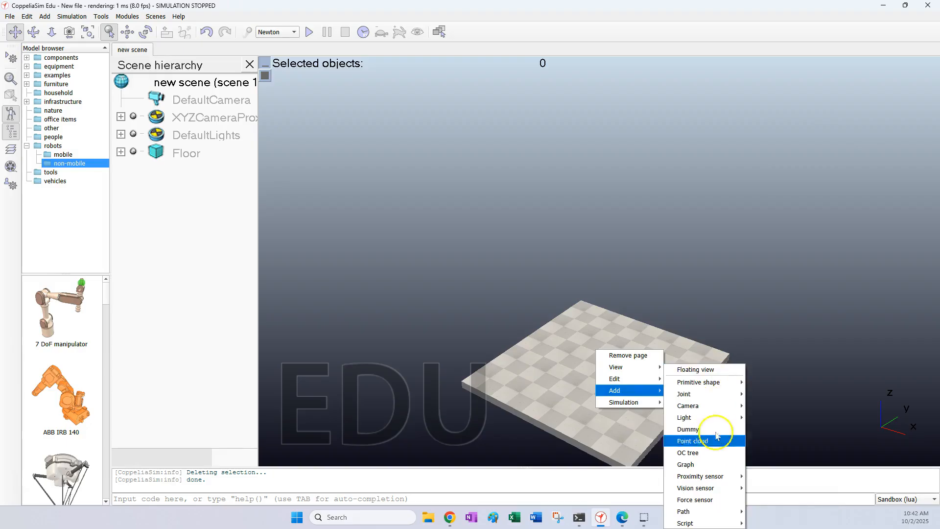
pyautogui.moveTo(716, 379)
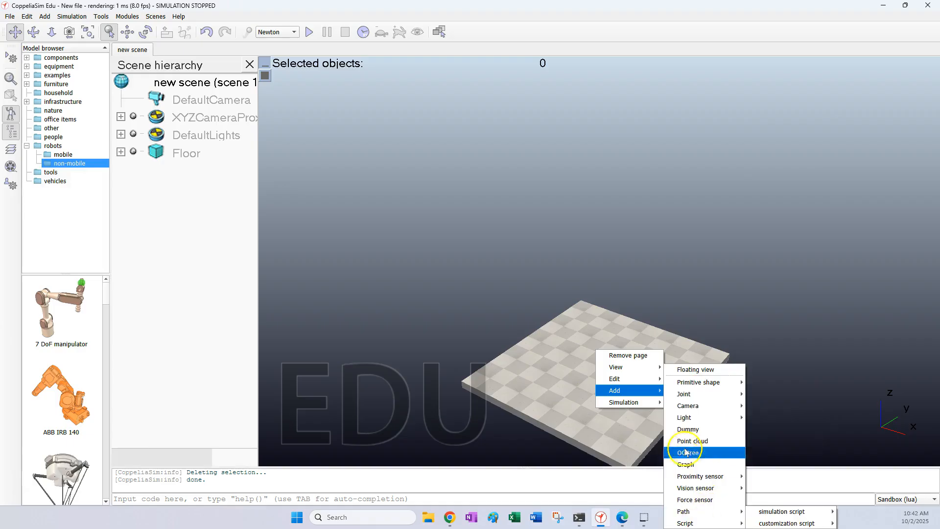
pyautogui.moveTo(716, 524)
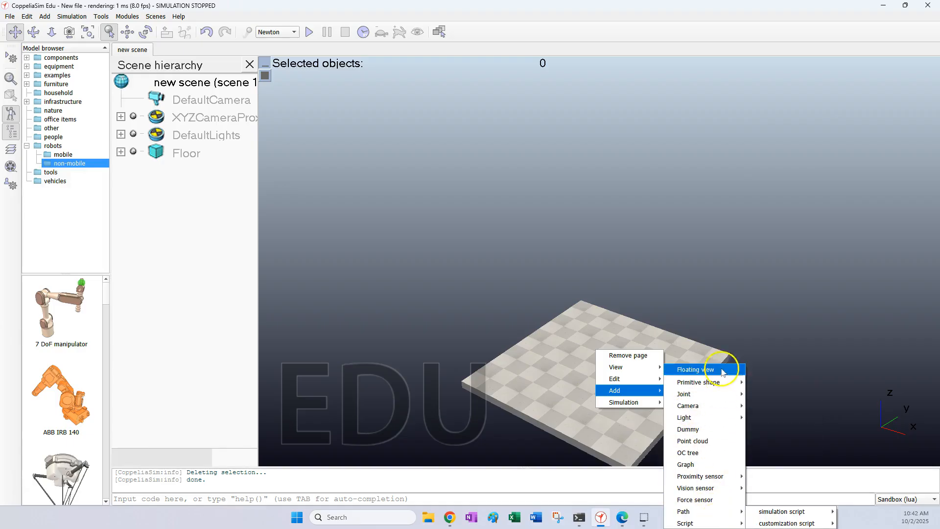
pyautogui.click(723, 387)
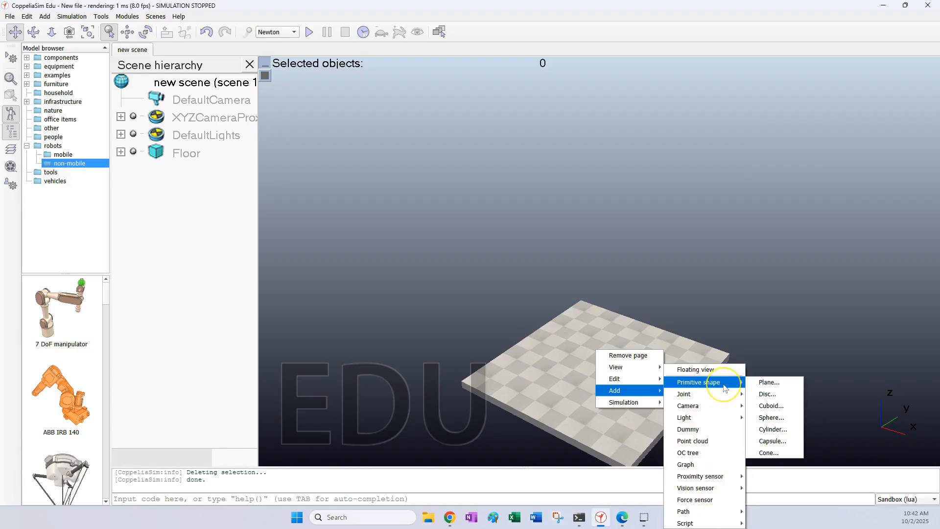
pyautogui.click(782, 407)
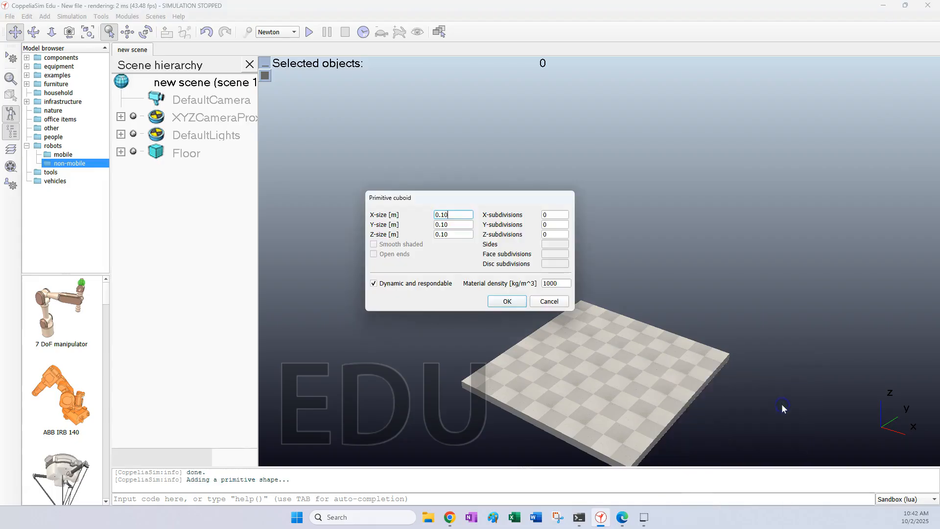
pyautogui.click(444, 215)
pyautogui.doubleClick(444, 215)
pyautogui.write('30')
pyautogui.click(446, 225)
pyautogui.write('30')
pyautogui.click(448, 235)
pyautogui.doubleClick(442, 236)
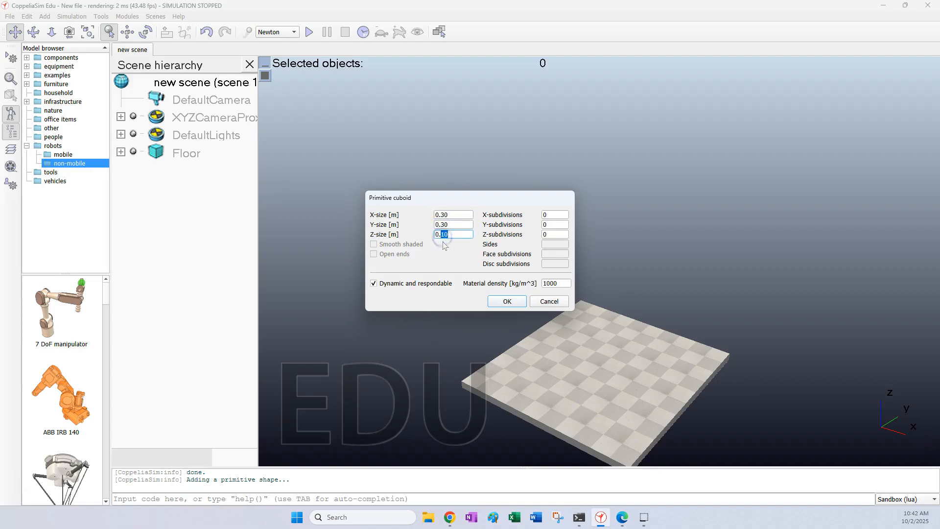
pyautogui.click(445, 251)
# - Set the cuboid's material density to 2000 kg/m^3 and create it in the scene
pyautogui.click(564, 282)
pyautogui.moveTo(564, 282); pyautogui.dragTo(534, 283)
pyautogui.write('2')
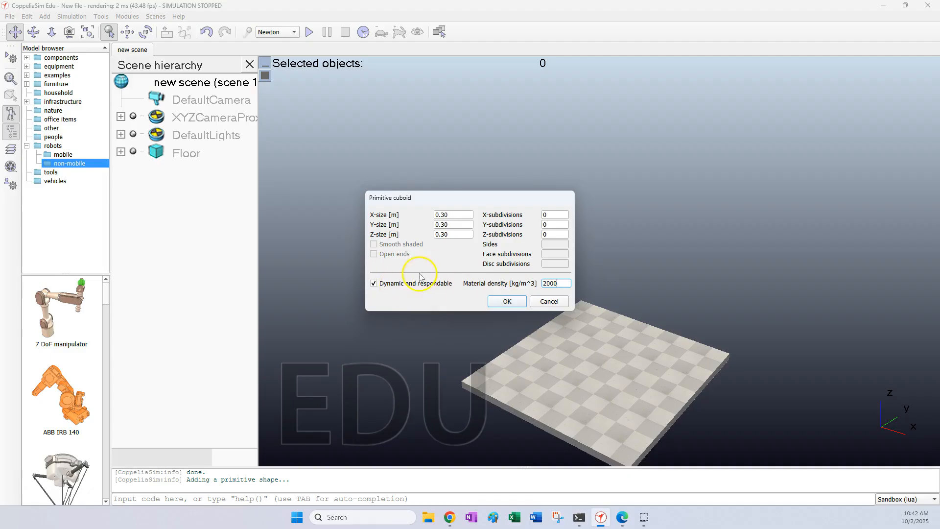
pyautogui.click(508, 302)
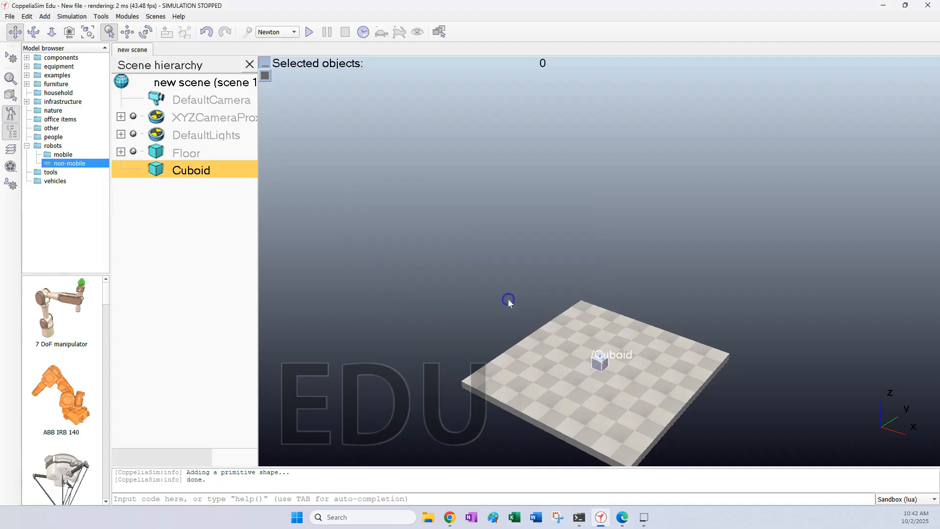
pyautogui.click(665, 389)
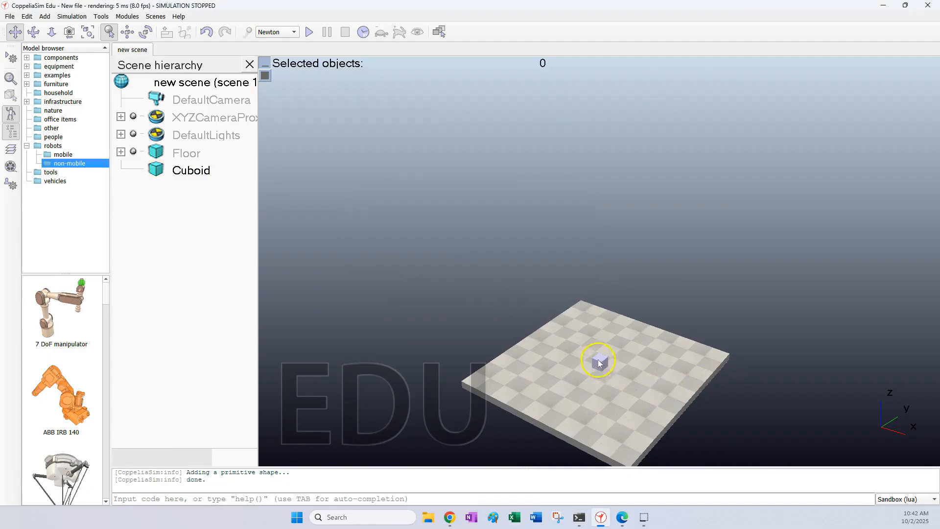
pyautogui.click(180, 169)
pyautogui.rightClick(181, 169)
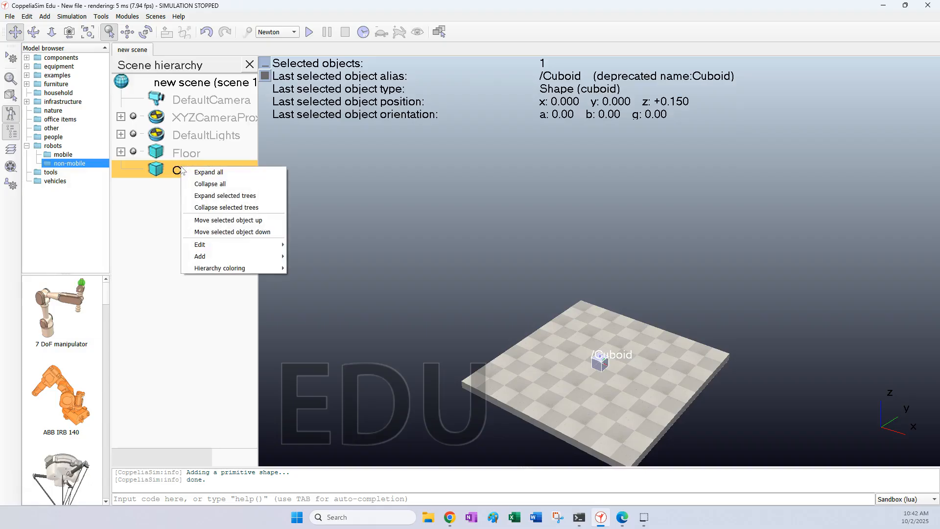
pyautogui.click(181, 170)
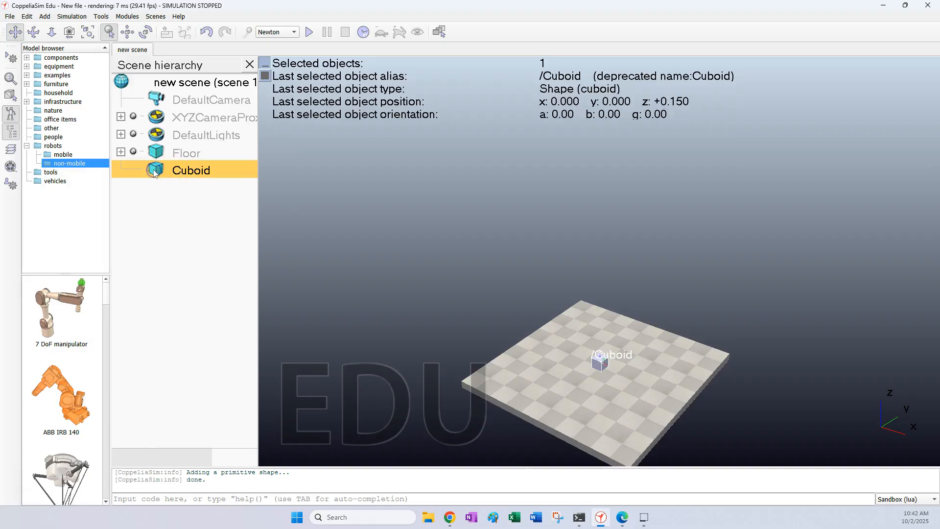
pyautogui.rightClick(182, 171)
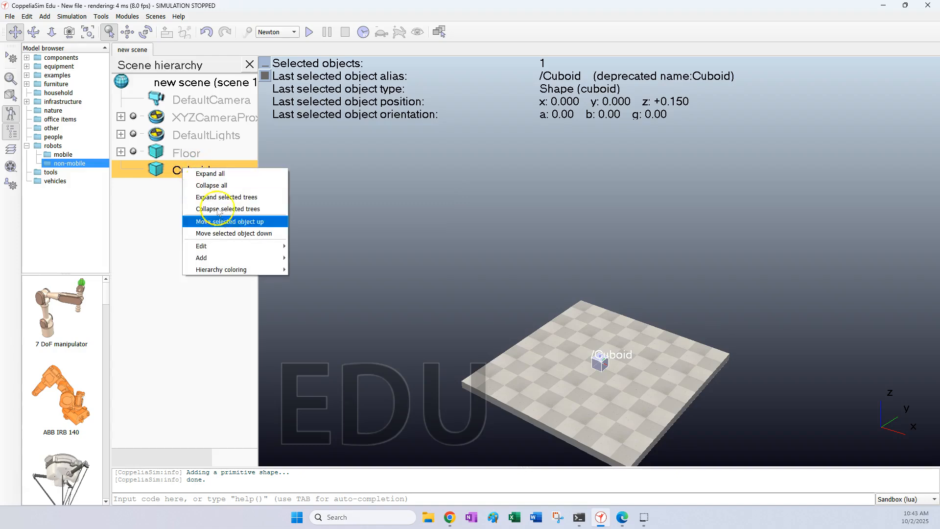
pyautogui.click(261, 247)
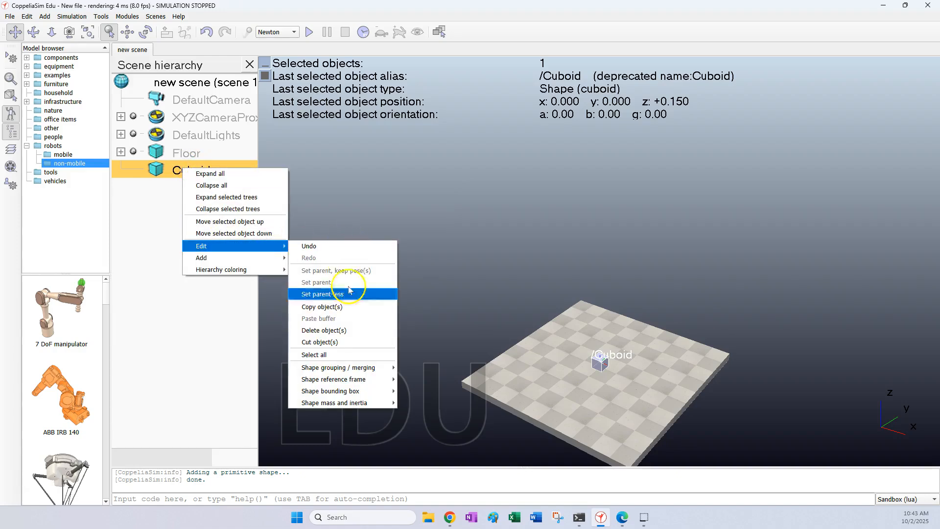
pyautogui.click(359, 404)
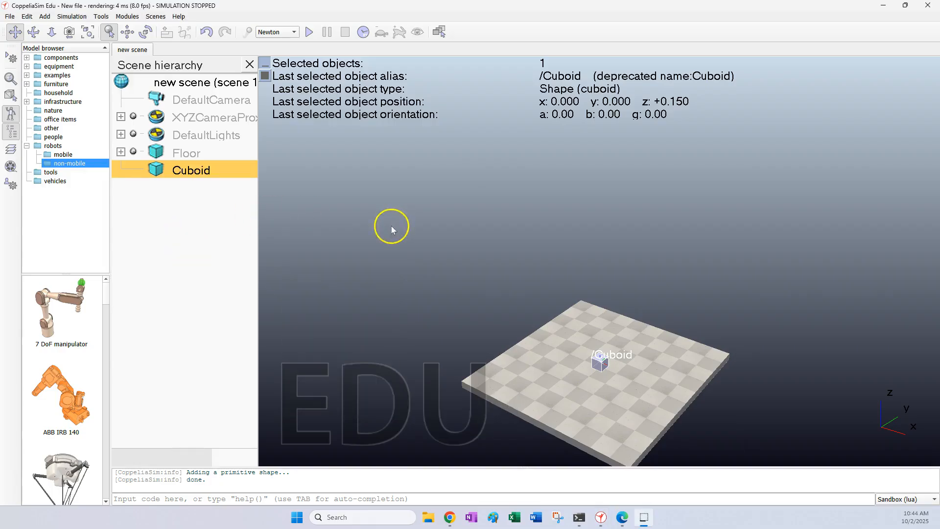
pyautogui.click(392, 225)
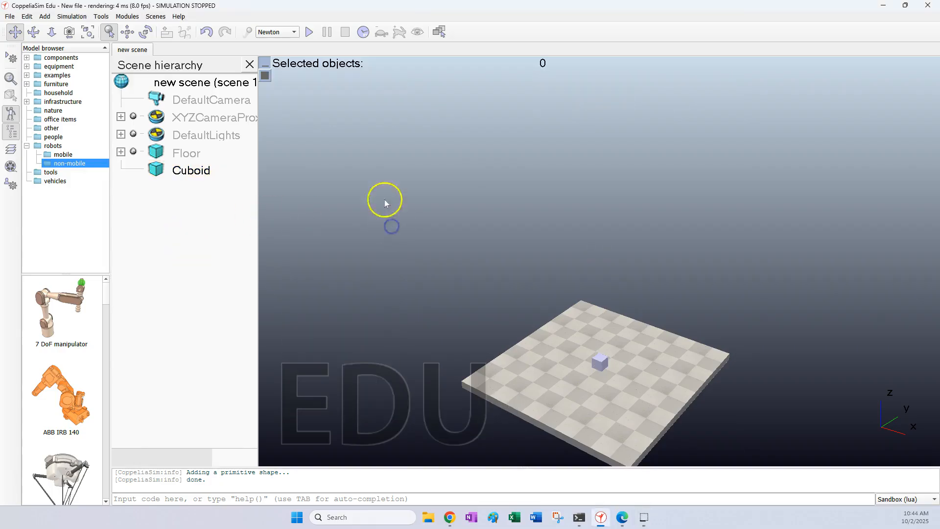
# - Rename the new cuboid in the scene hierarchy as object1
pyautogui.doubleClick(201, 172)
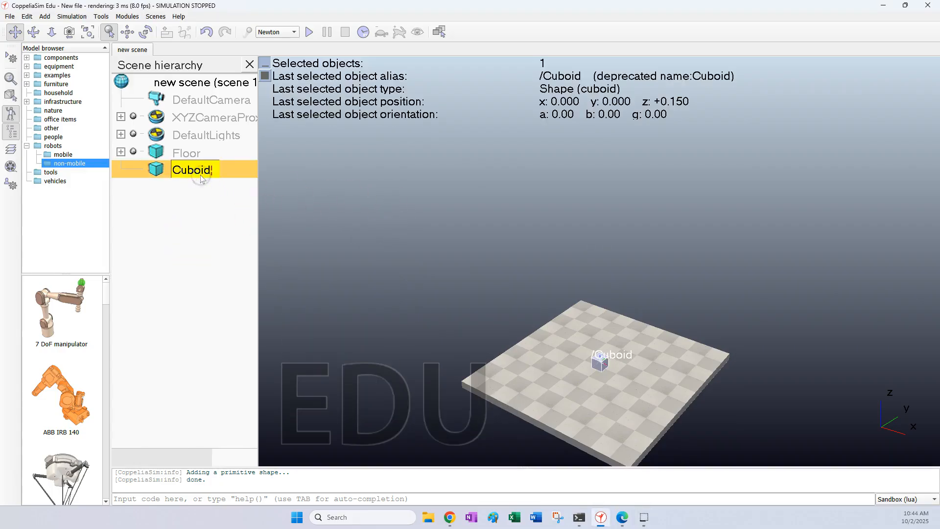
pyautogui.press('BackSpace')
pyautogui.press('BackSpace')
pyautogui.press('BackSpace')
pyautogui.press('BackSpace')
pyautogui.press('BackSpace')
pyautogui.press('BackSpace')
pyautogui.write('obj')
pyautogui.press('Return')
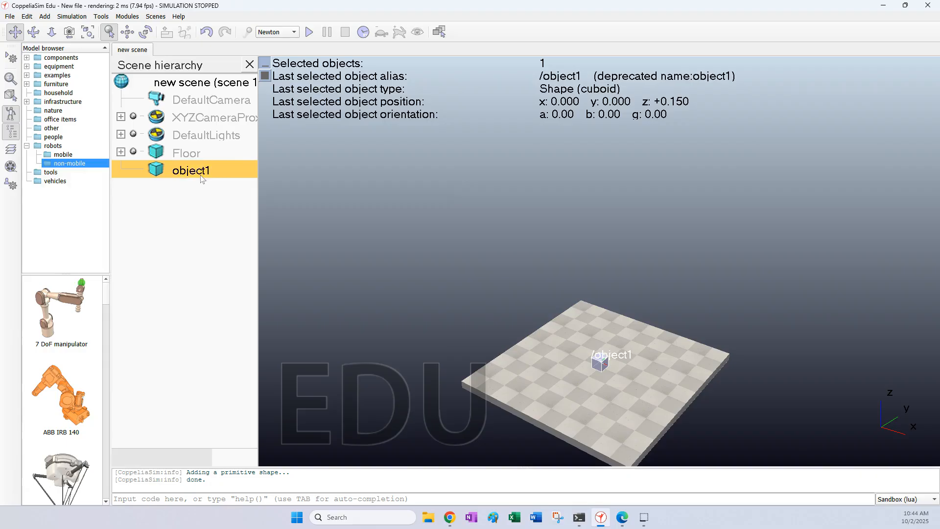
# - Recolour object1 blue by setting its ambient/diffuse component to red 0.00 and green 0.00
pyautogui.click(422, 183)
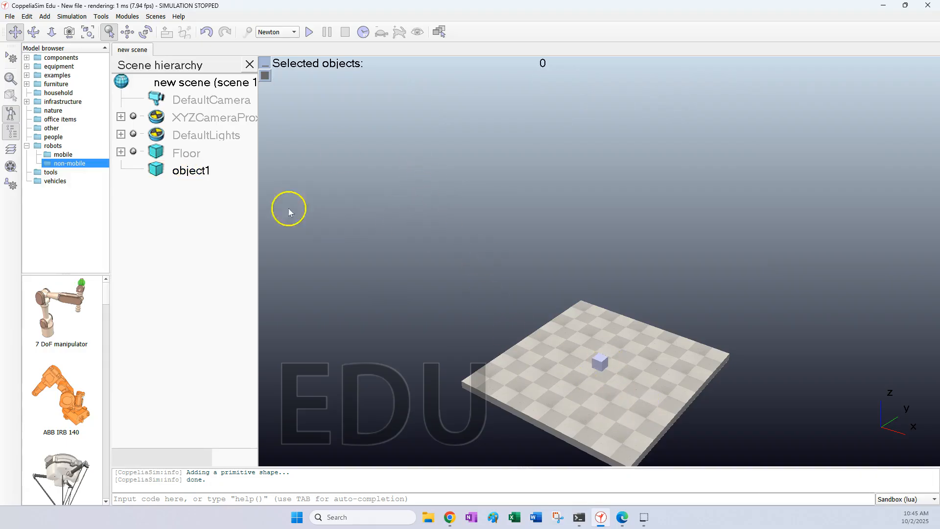
pyautogui.doubleClick(156, 170)
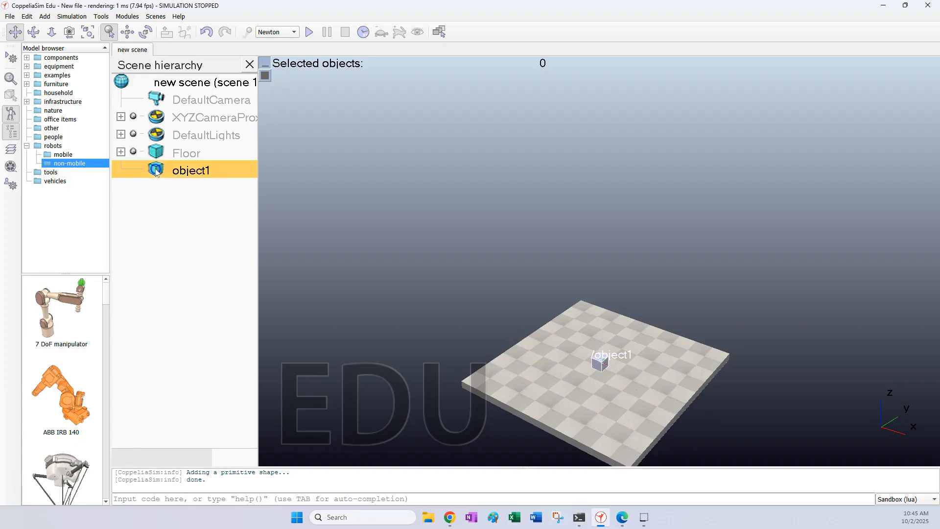
pyautogui.click(280, 82)
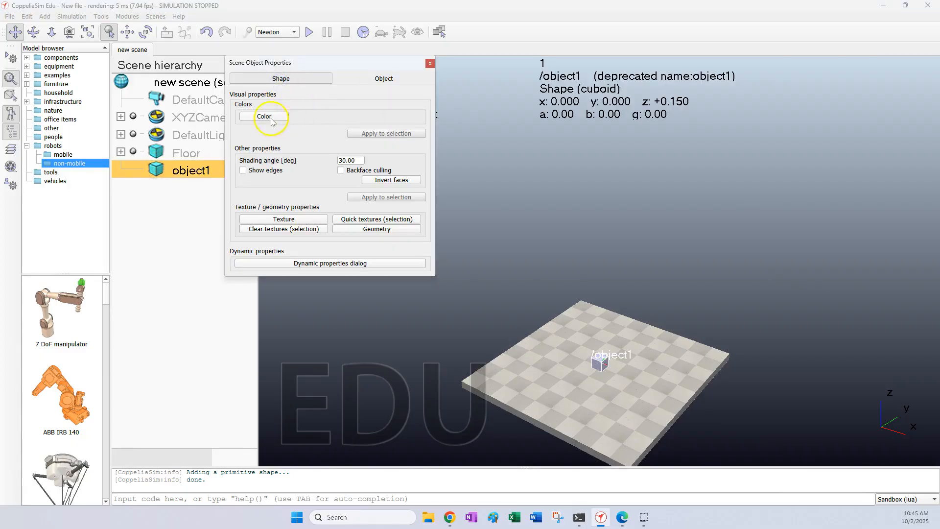
pyautogui.click(267, 120)
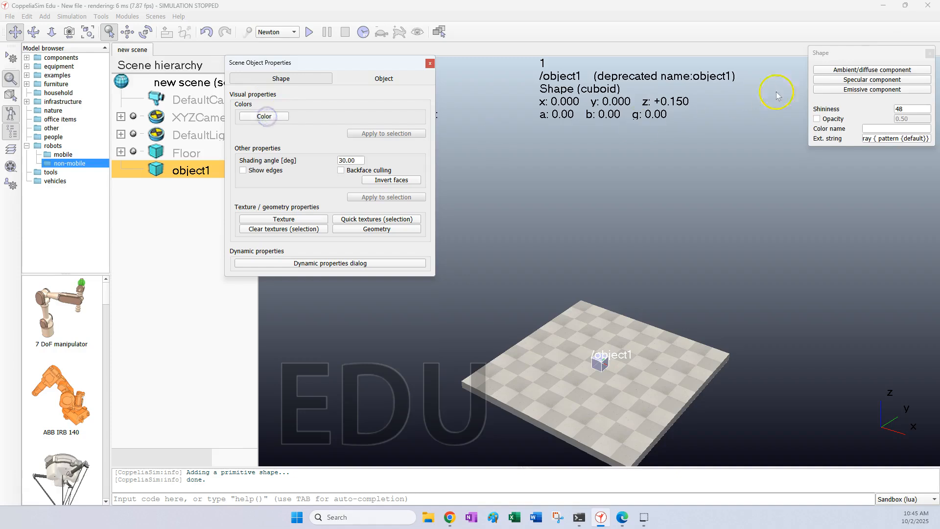
pyautogui.moveTo(872, 50); pyautogui.dragTo(475, 104)
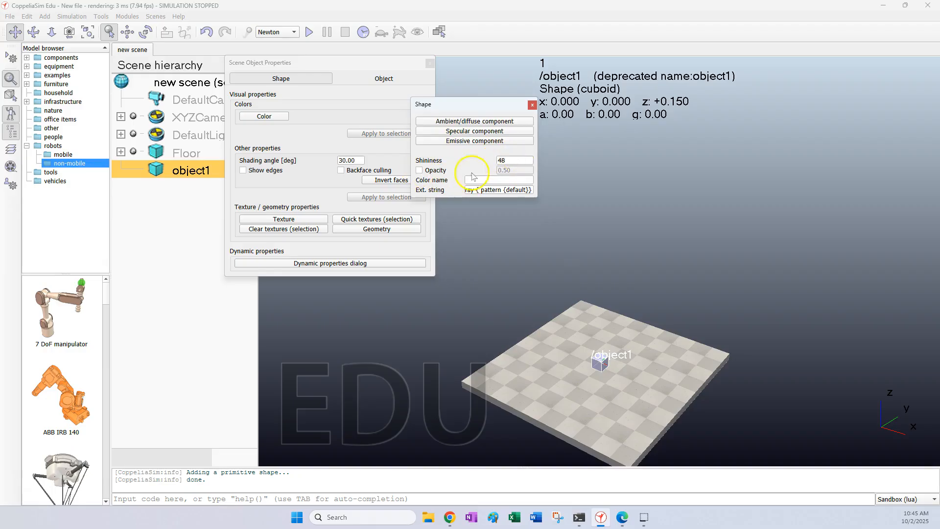
pyautogui.click(473, 121)
pyautogui.moveTo(831, 52); pyautogui.dragTo(666, 51)
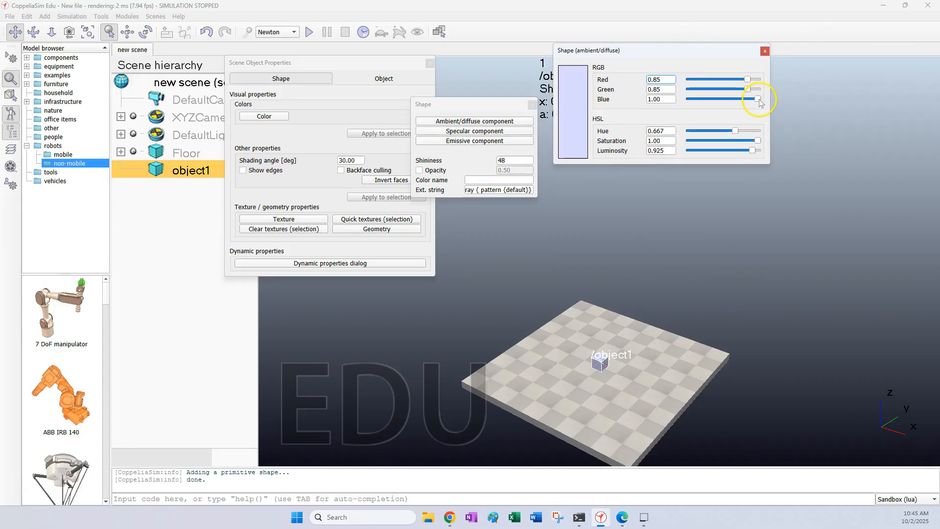
pyautogui.moveTo(747, 89); pyautogui.dragTo(664, 89)
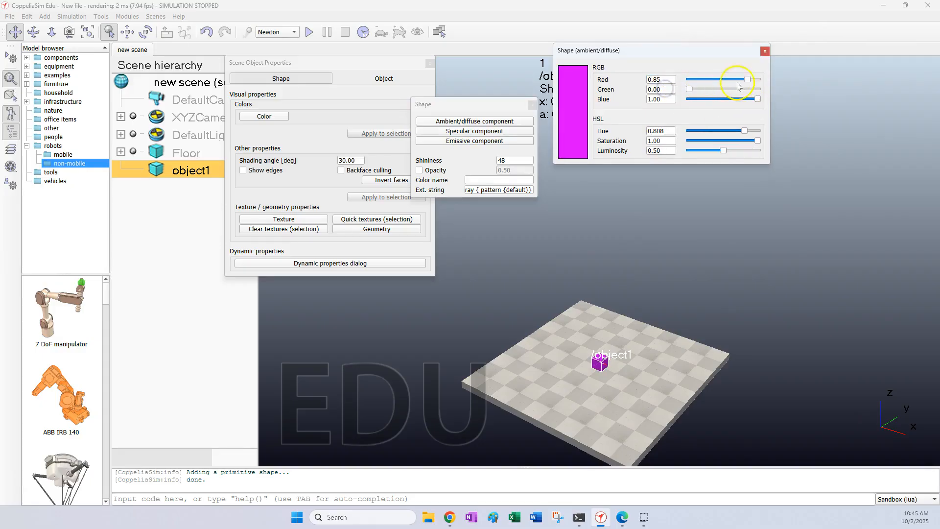
pyautogui.moveTo(747, 79); pyautogui.dragTo(680, 79)
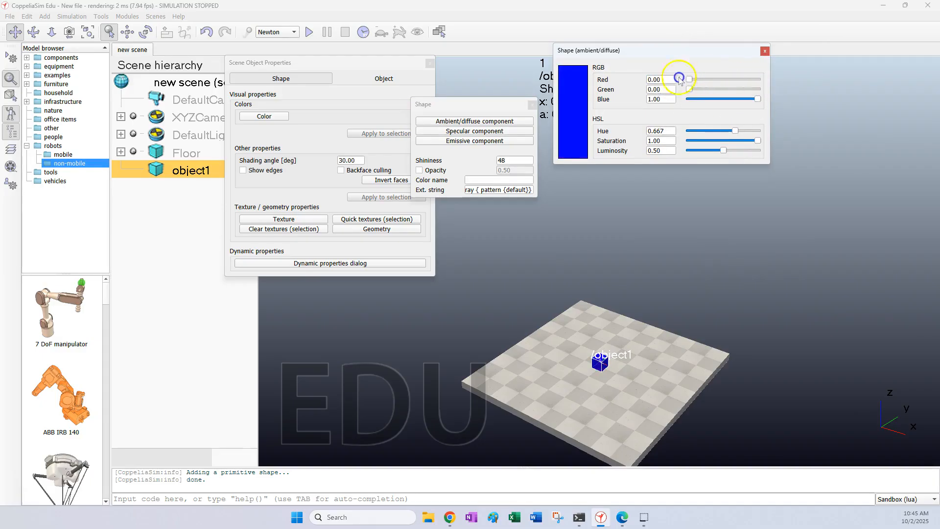
pyautogui.click(764, 51)
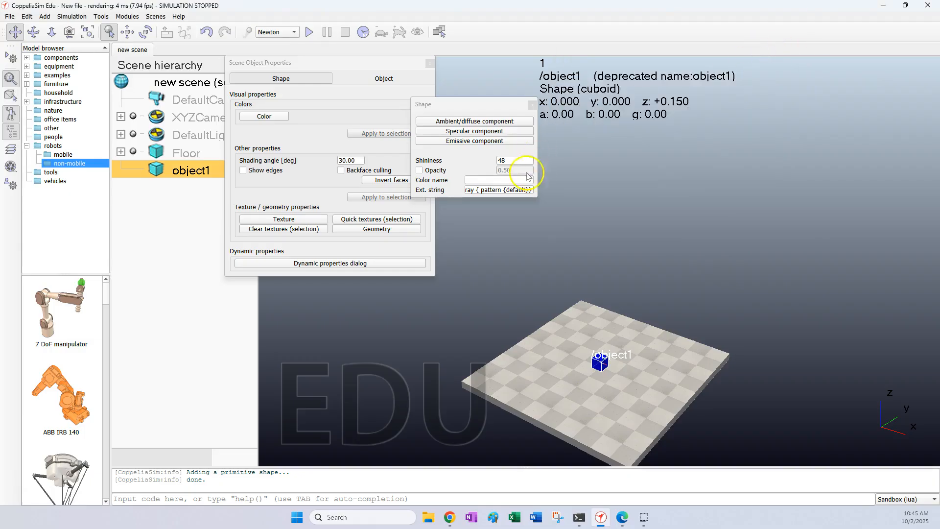
pyautogui.click(532, 105)
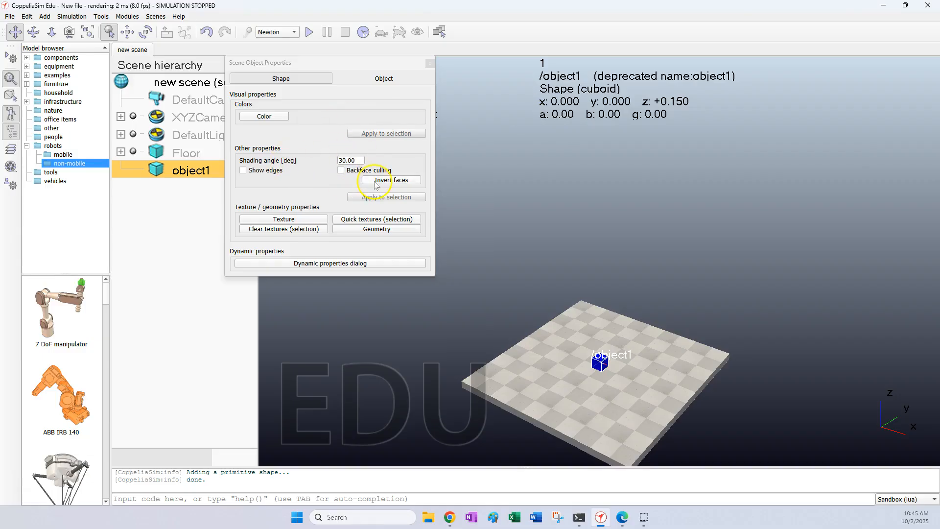
# - Apply the existing static texture tiledConcrete [256x256] to object1
pyautogui.click(301, 220)
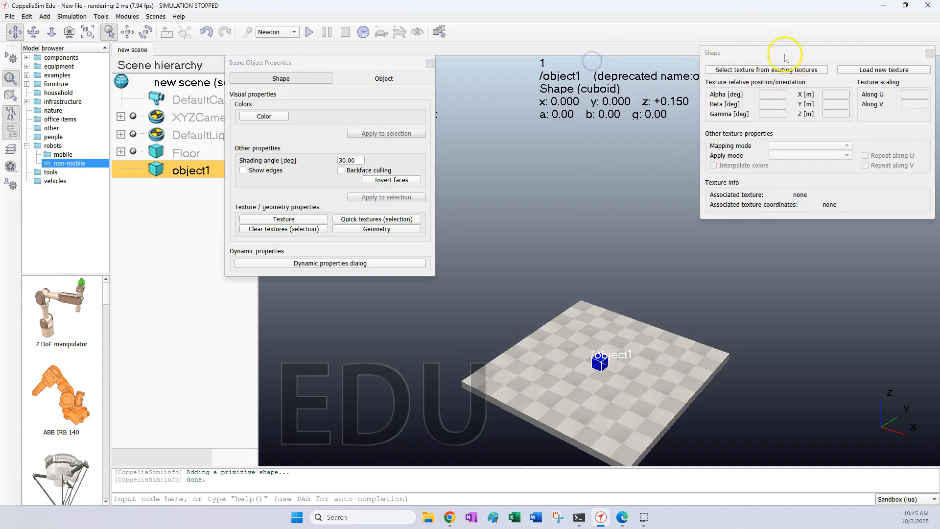
pyautogui.moveTo(786, 58); pyautogui.dragTo(569, 63)
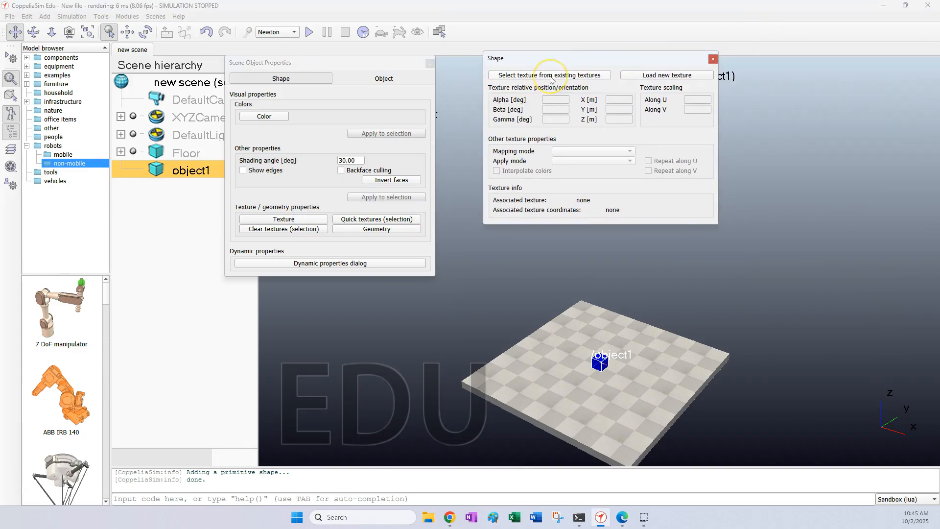
pyautogui.click(551, 76)
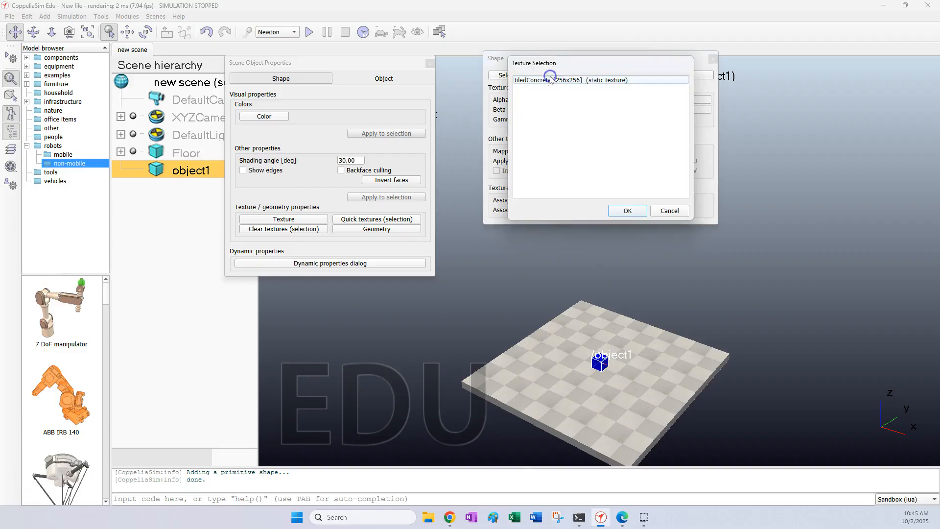
pyautogui.click(551, 82)
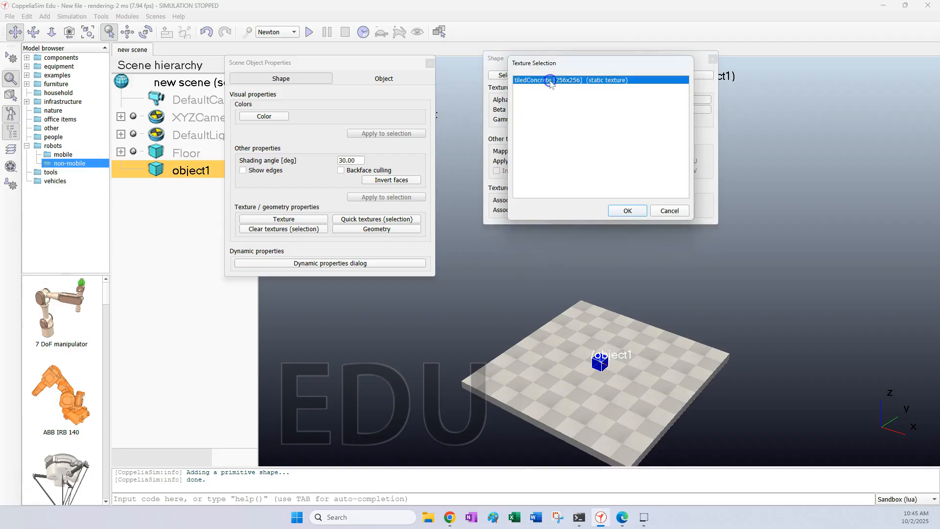
pyautogui.click(628, 211)
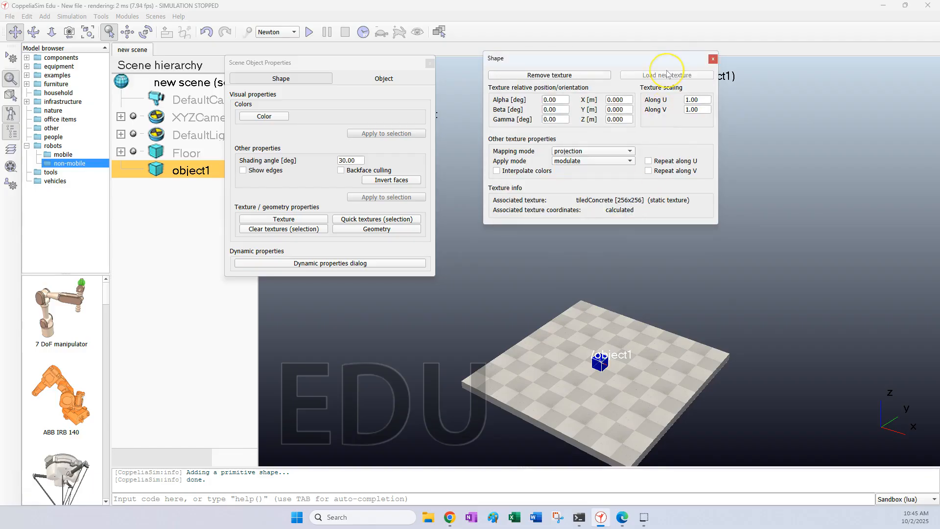
pyautogui.click(713, 59)
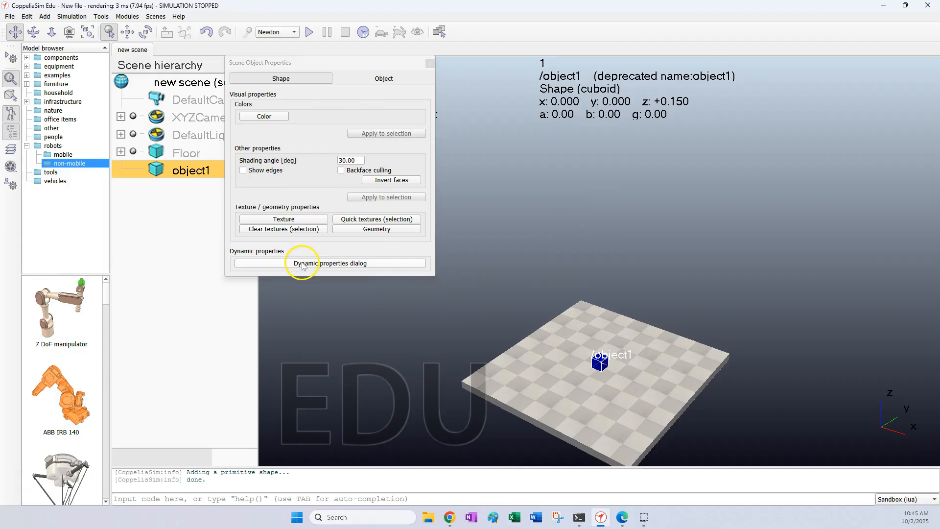
# - Examine object1's rigid body dynamic properties, including its respondable and dynamic options and its mass
pyautogui.click(378, 79)
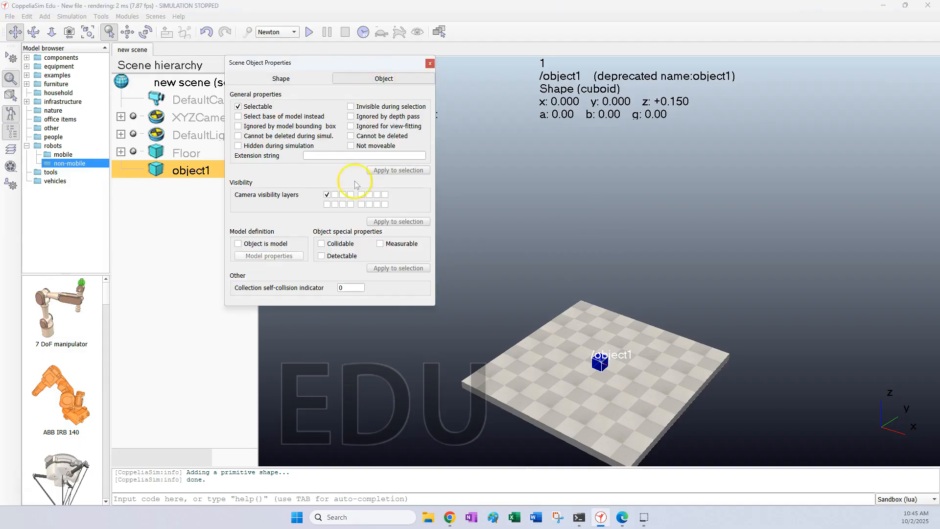
pyautogui.click(293, 79)
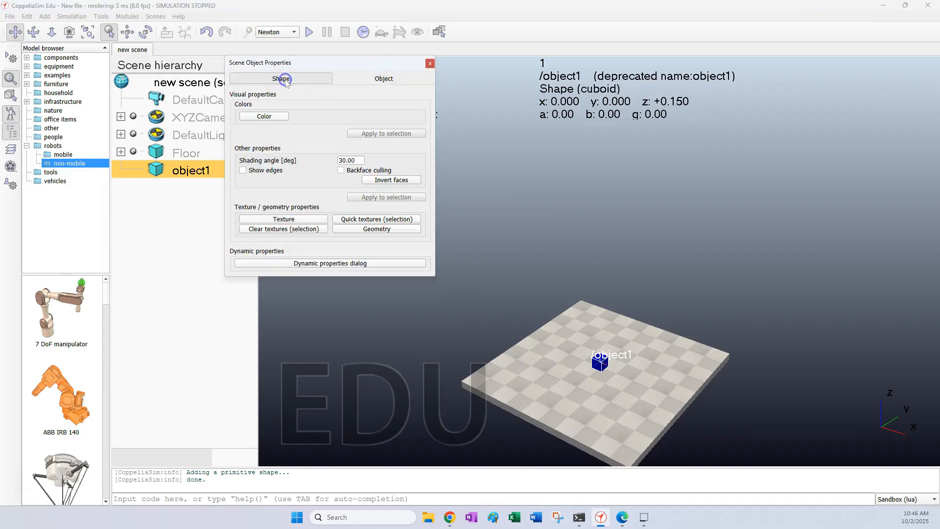
pyautogui.click(315, 265)
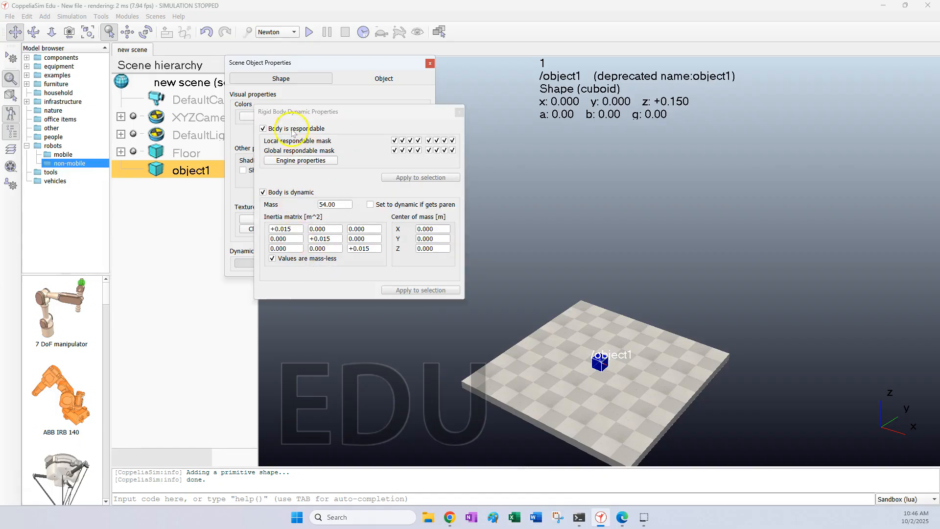
pyautogui.click(263, 192)
pyautogui.click(263, 192)
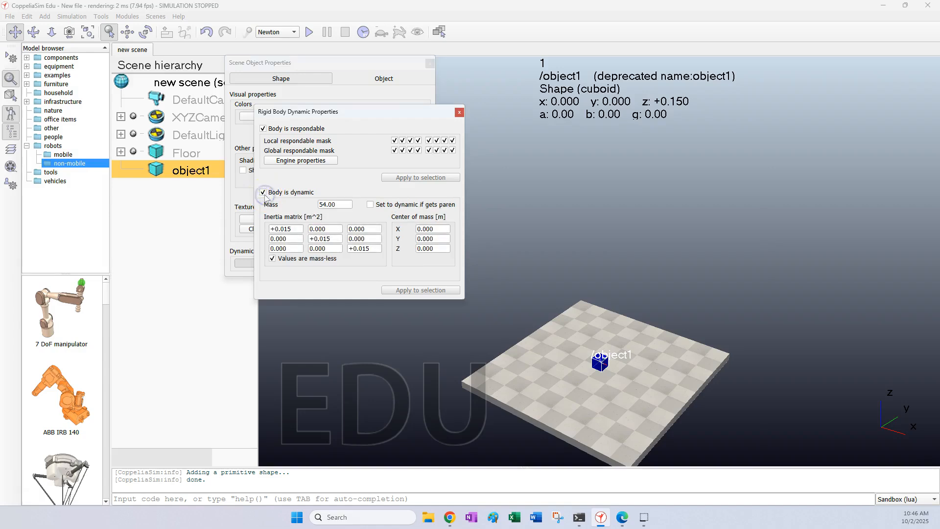
pyautogui.doubleClick(347, 205)
pyautogui.click(507, 238)
pyautogui.click(340, 250)
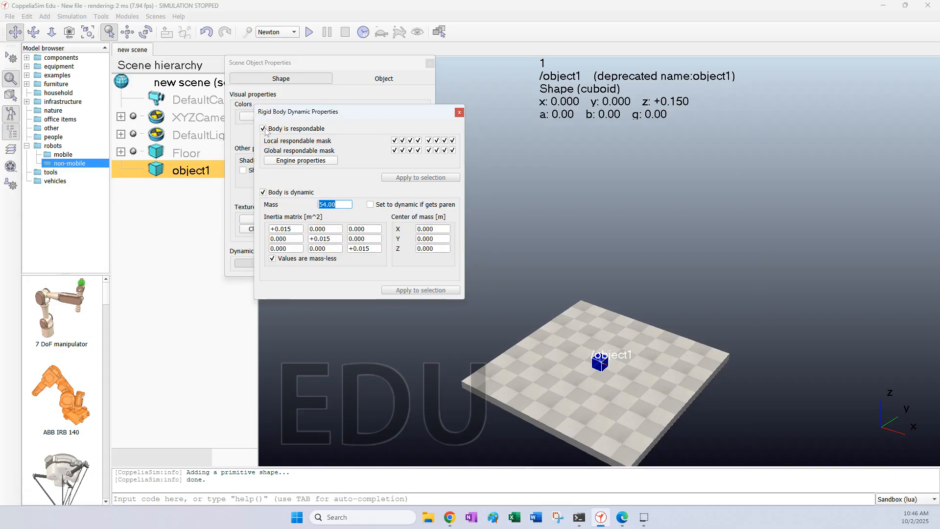
pyautogui.click(462, 113)
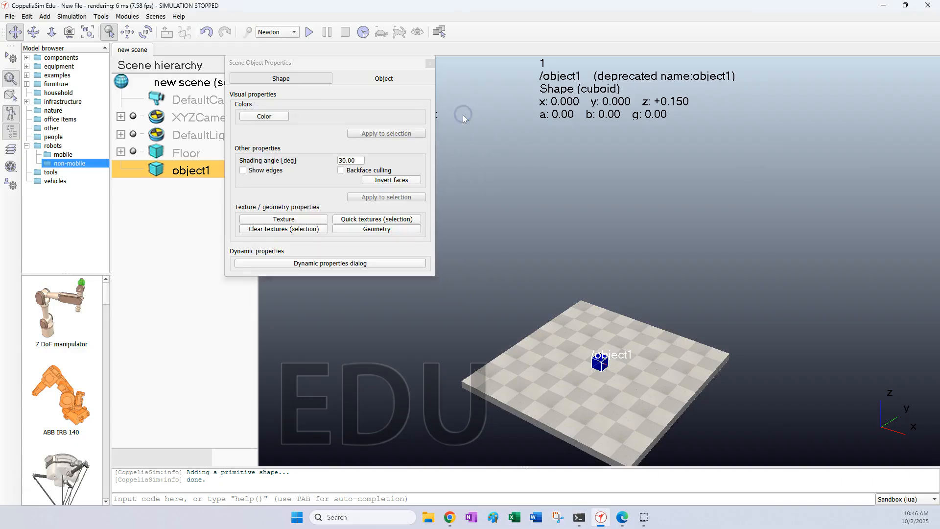
# - Review object1's common object properties, including the collidable, measurable and detectable options, and deselect it
pyautogui.click(384, 79)
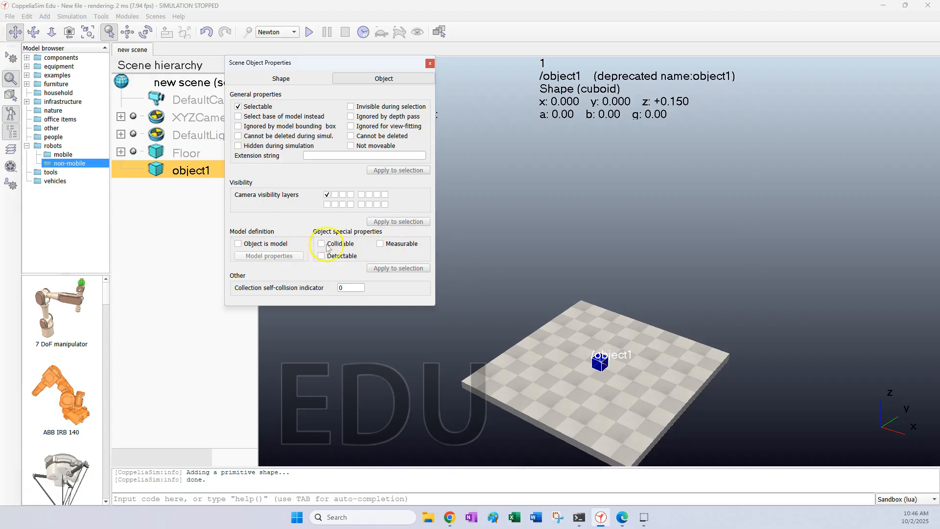
pyautogui.click(379, 216)
pyautogui.click(430, 64)
pyautogui.click(745, 260)
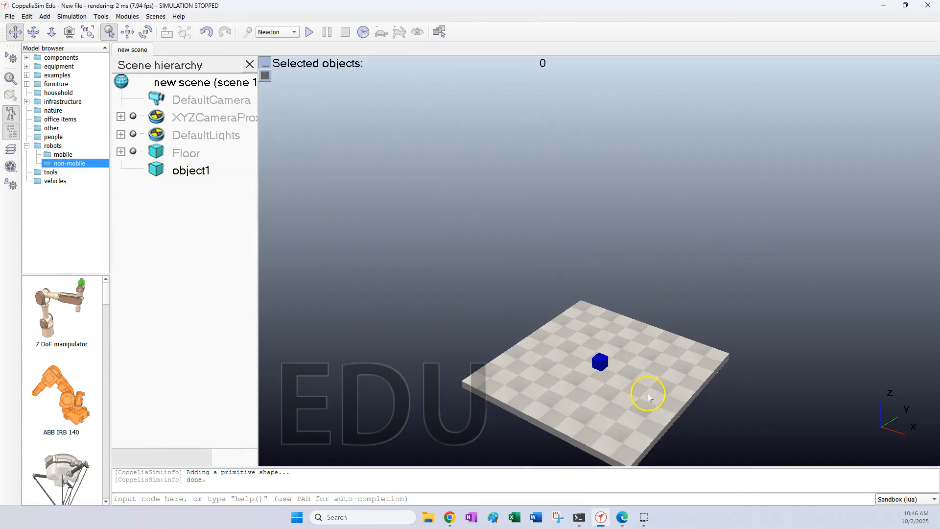
# - Pan the camera to centre the floor, zoom in close on the blue cuboid and zoom back out
pyautogui.moveTo(646, 391); pyautogui.dragTo(647, 433)
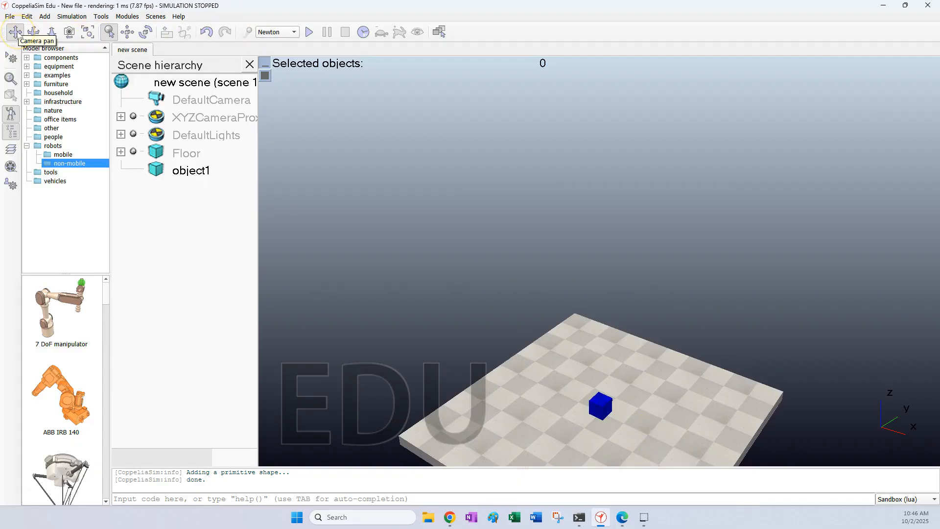
pyautogui.click(625, 254)
pyautogui.moveTo(602, 403); pyautogui.dragTo(608, 276)
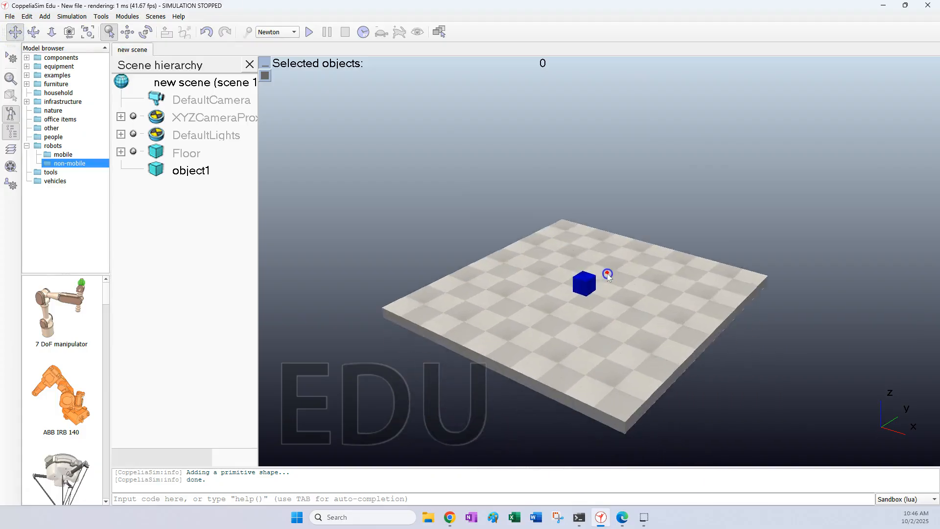
pyautogui.scroll(-2, 606, 272)
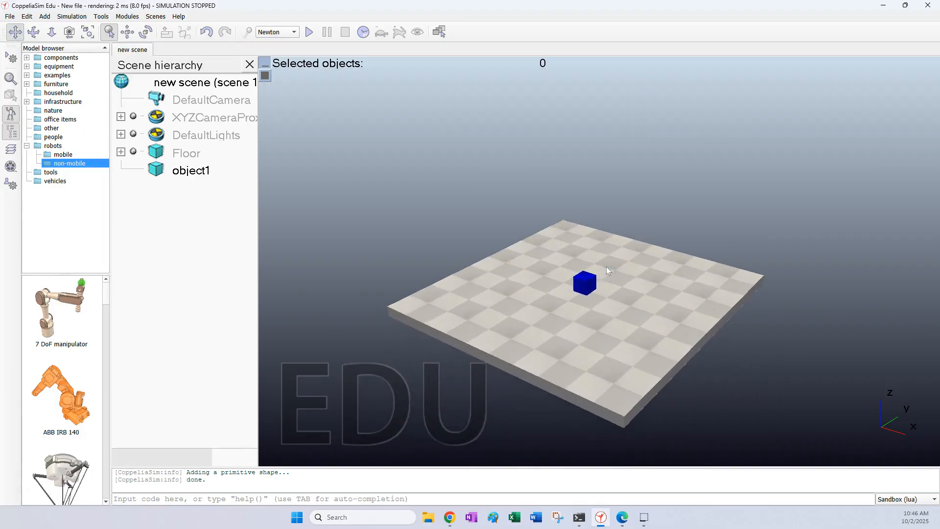
pyautogui.scroll(8, 606, 280)
pyautogui.scroll(6, 602, 261)
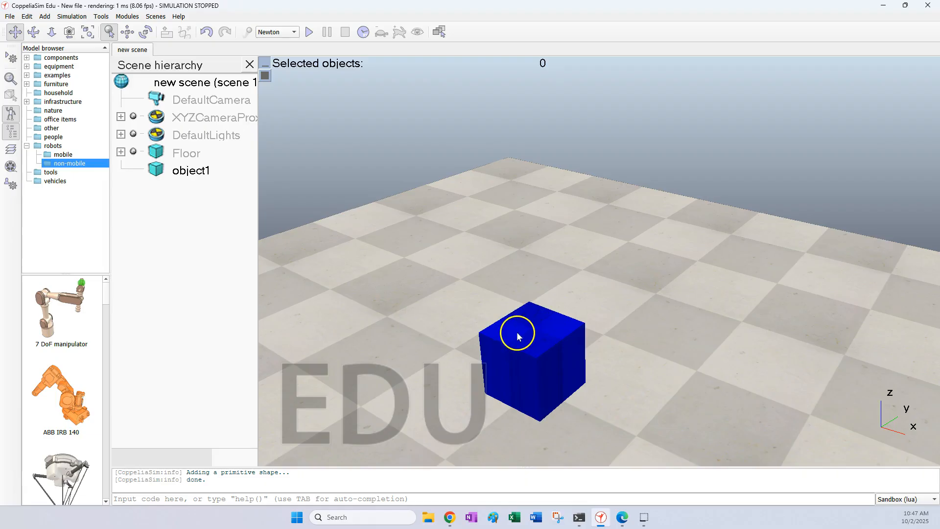
pyautogui.scroll(-3, 516, 330)
pyautogui.scroll(-3, 517, 330)
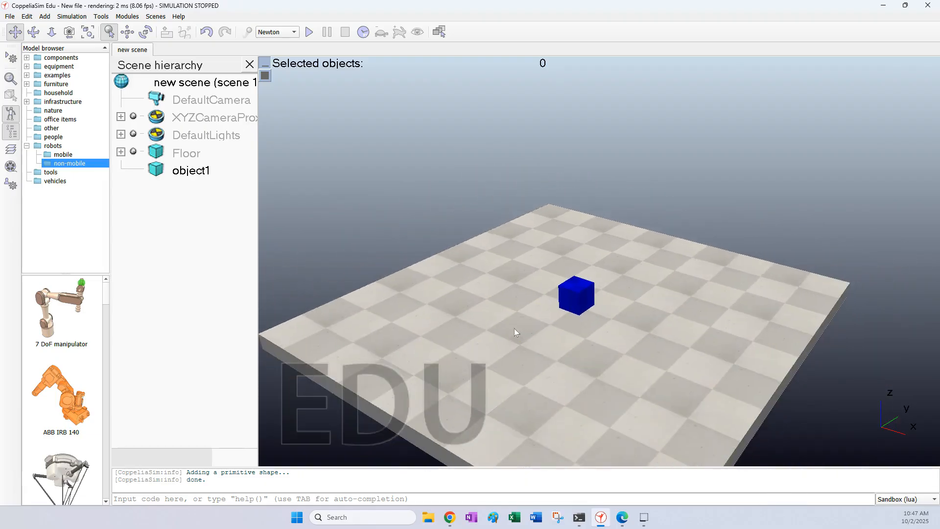
# - Rotate the camera slightly to view the floor and cuboid from a steeper angle
pyautogui.click(33, 31)
pyautogui.moveTo(473, 320)
pyautogui.mouseDown()
pyautogui.moveTo(529, 304)
pyautogui.moveTo(565, 311)
pyautogui.moveTo(468, 318)
pyautogui.mouseUp()
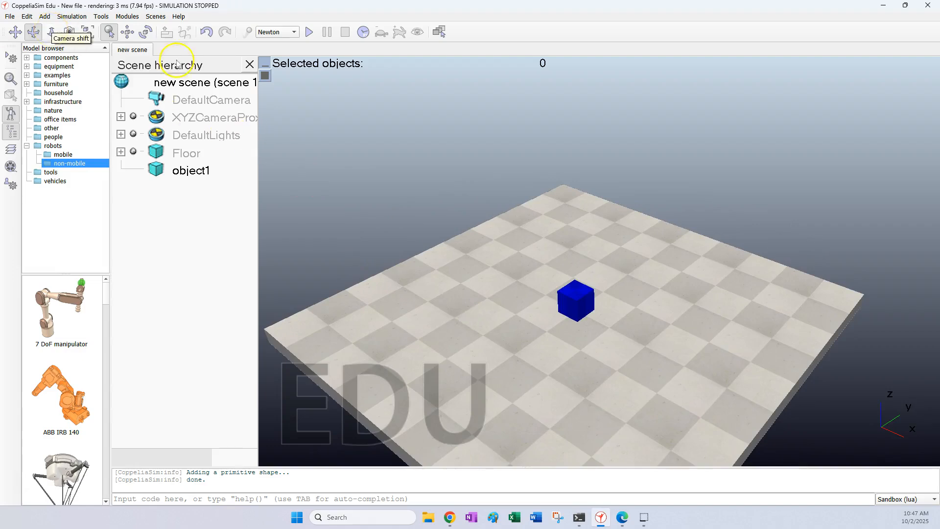
pyautogui.scroll(2, 516, 228)
pyautogui.scroll(-1, 516, 229)
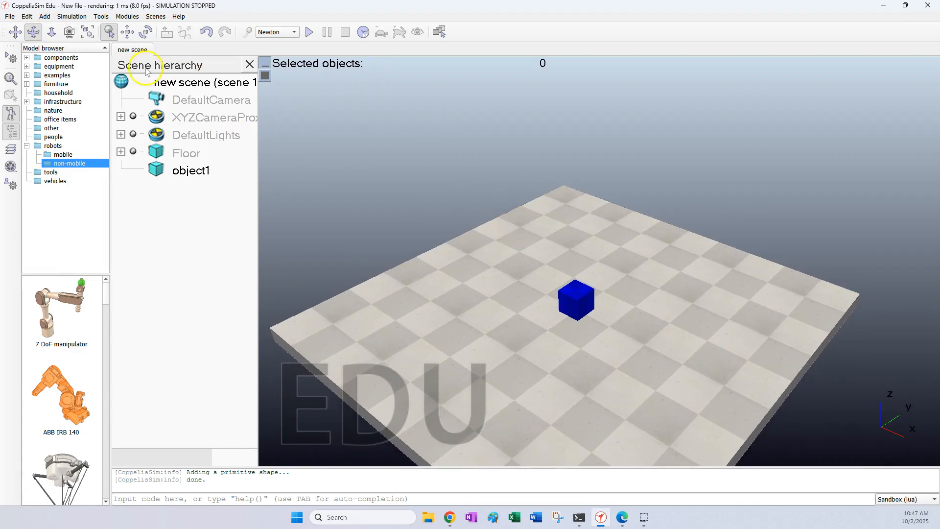
# - Fit the view to the cuboid and zoom back out to frame most of the floor around it
pyautogui.click(84, 32)
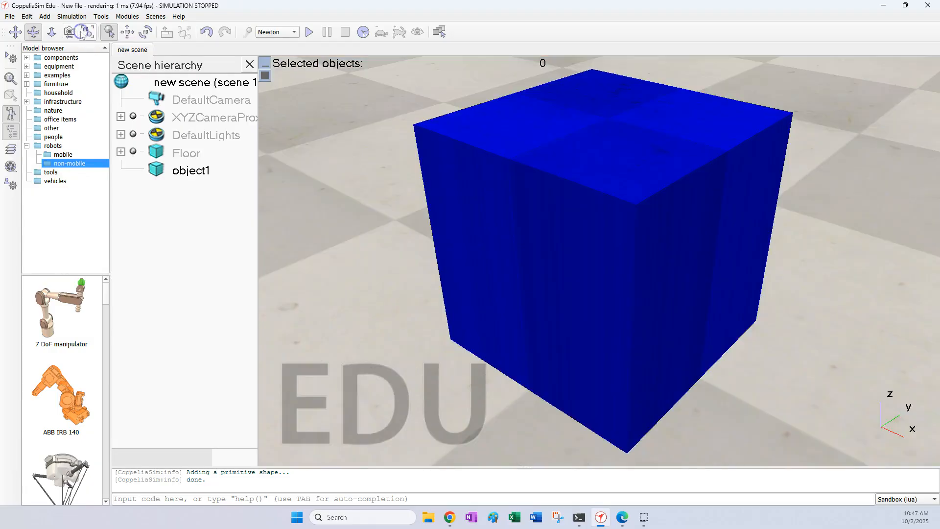
pyautogui.scroll(-10, 649, 239)
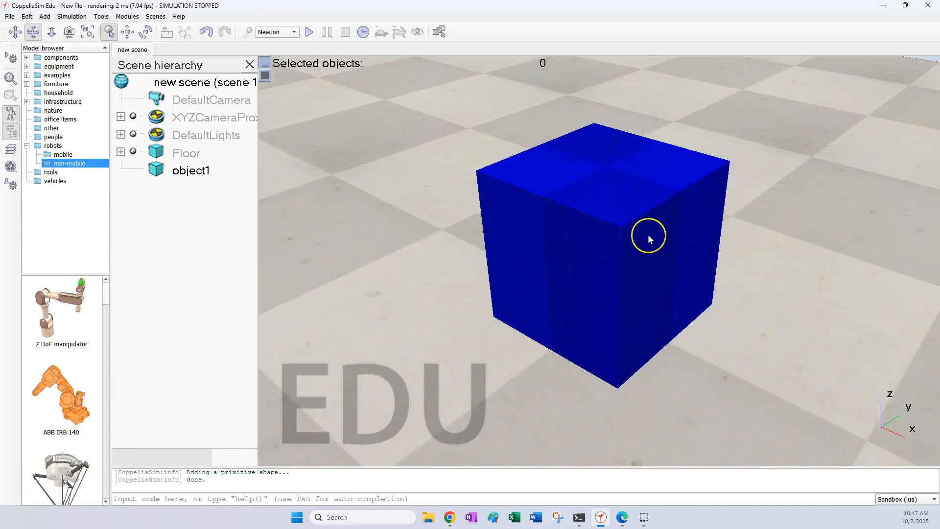
pyautogui.click(342, 156)
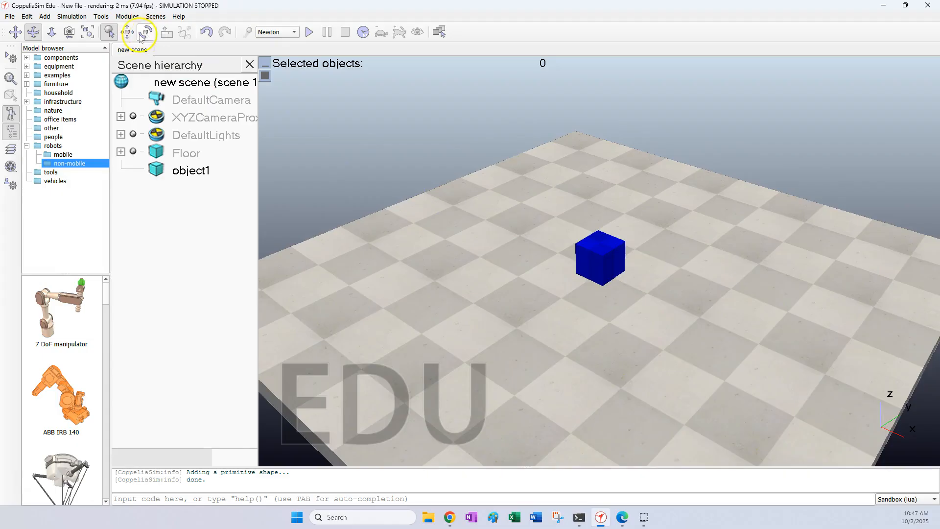
pyautogui.moveTo(504, 149); pyautogui.dragTo(653, 193)
pyautogui.scroll(-4, 654, 192)
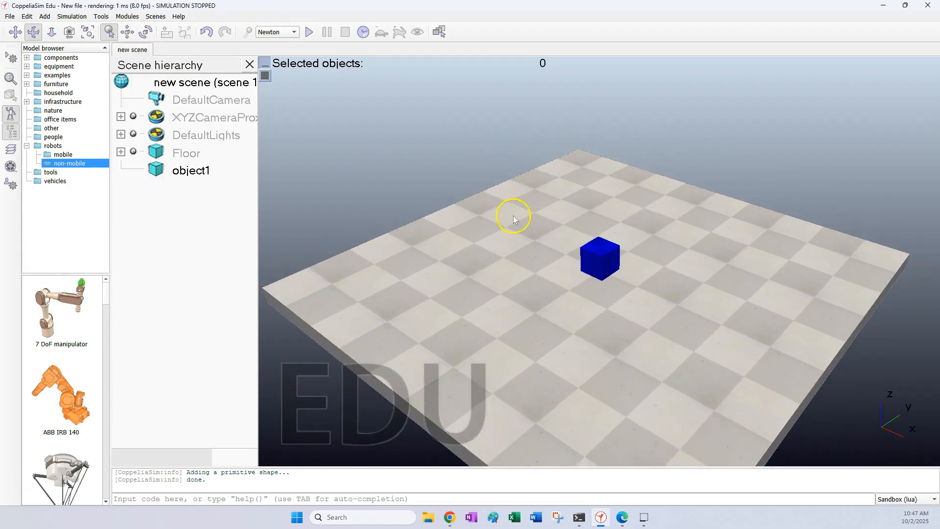
# - Add a primitive cuboid measuring 0.30 m in X, Y and Z, with a material density of 1500 kg/m^3
pyautogui.rightClick(575, 199)
pyautogui.click(628, 240)
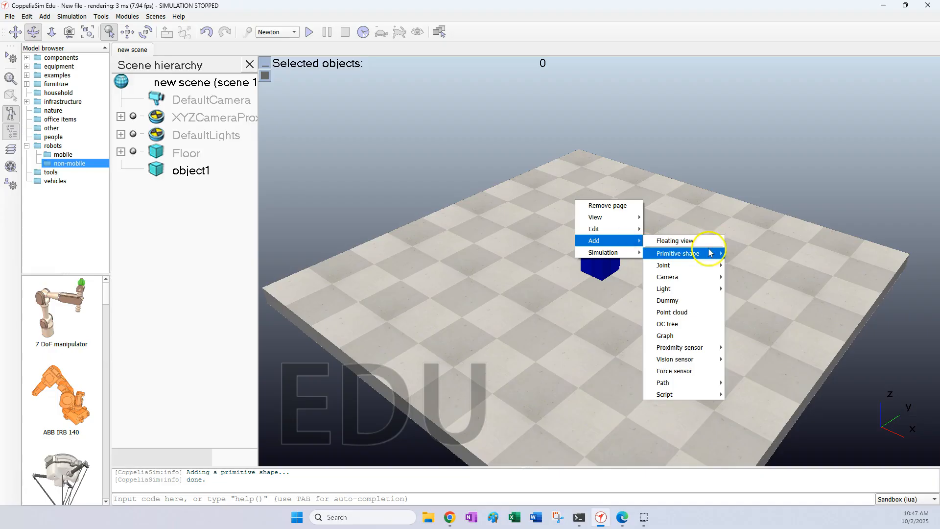
pyautogui.click(709, 253)
pyautogui.click(749, 277)
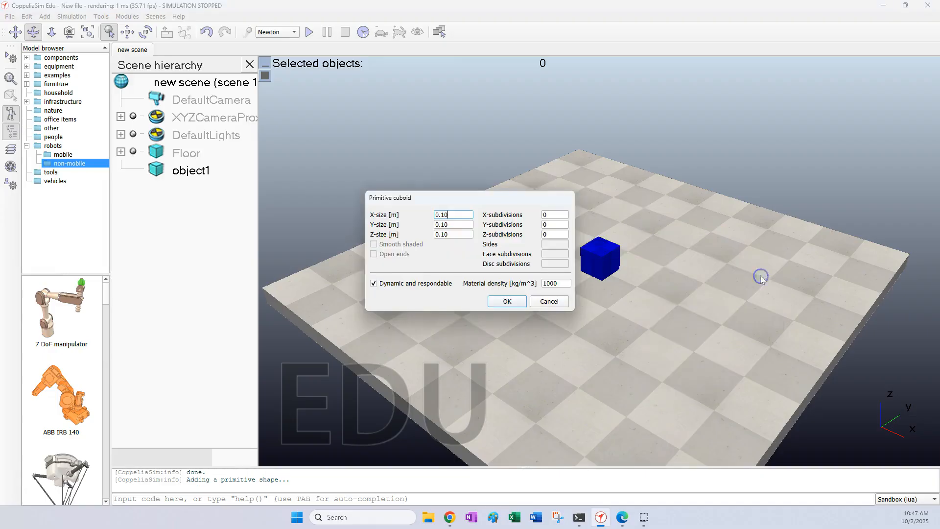
pyautogui.click(469, 218)
pyautogui.write('3')
pyautogui.click(455, 226)
pyautogui.click(451, 235)
pyautogui.write('3')
pyautogui.click(561, 285)
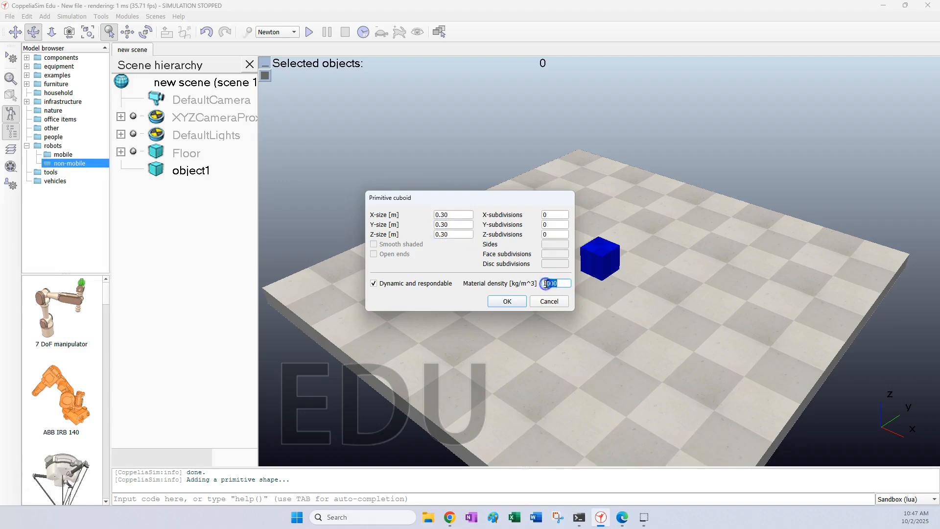
pyautogui.write('500')
pyautogui.click(491, 301)
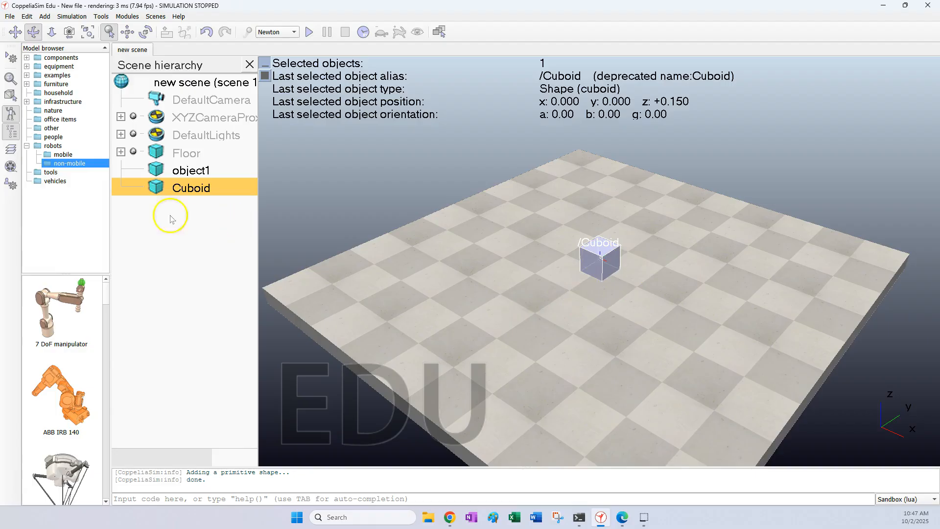
# - Rename the new cuboid as object2
pyautogui.doubleClick(202, 189)
pyautogui.press('BackSpace')
pyautogui.write('object2')
pyautogui.press('Return')
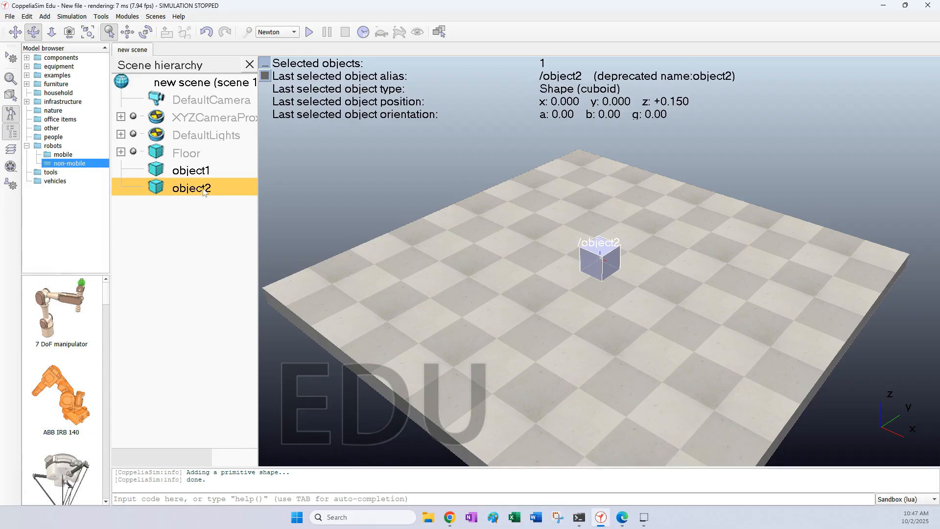
# - Make object2 pure green by setting its ambient/diffuse colour to red 0.00, green 1.00 and blue 0.00
pyautogui.click(163, 195)
pyautogui.doubleClick(163, 195)
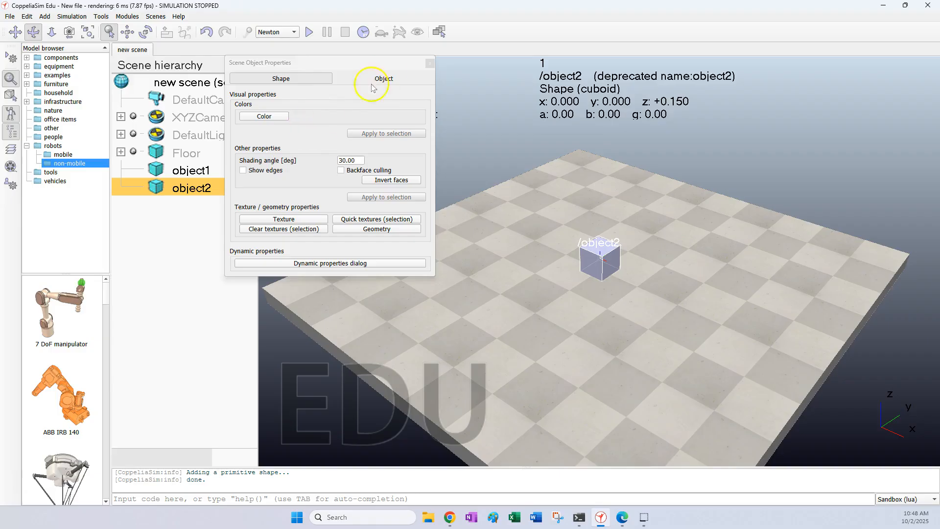
pyautogui.click(264, 116)
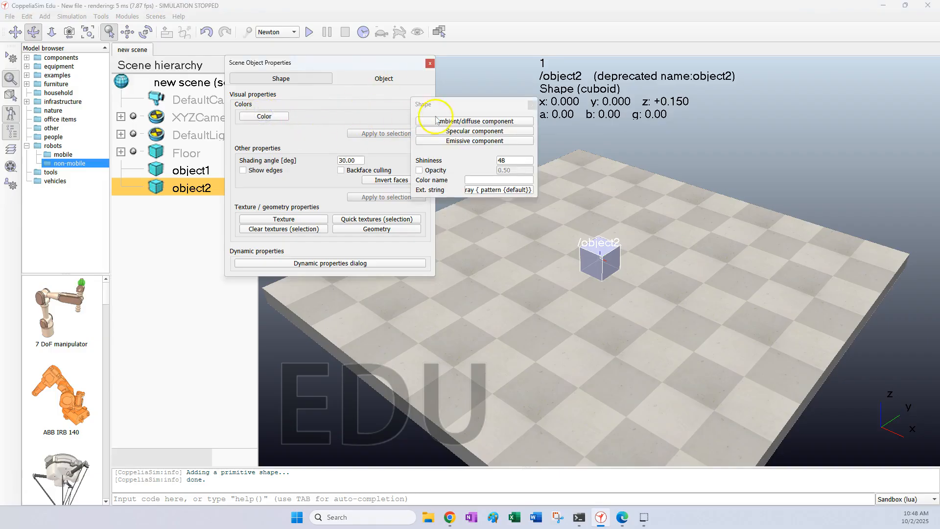
pyautogui.click(437, 121)
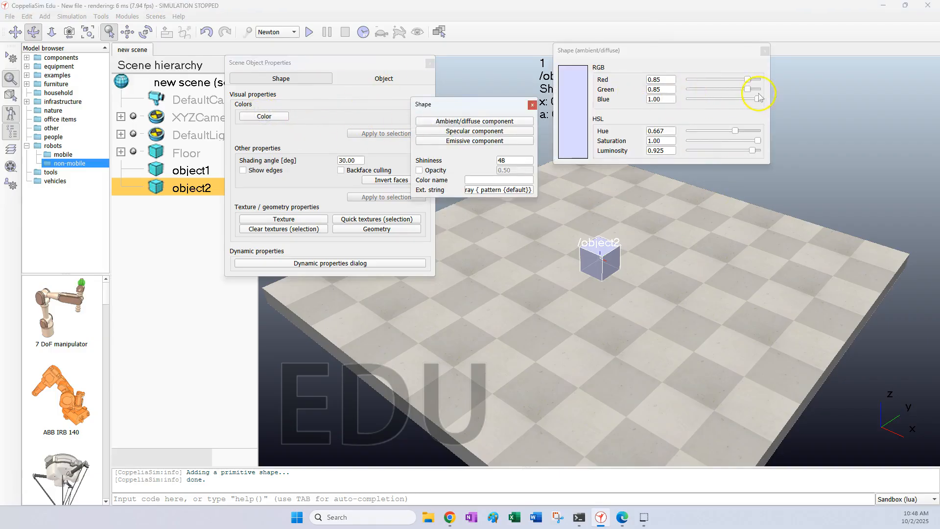
pyautogui.moveTo(748, 79); pyautogui.dragTo(659, 71)
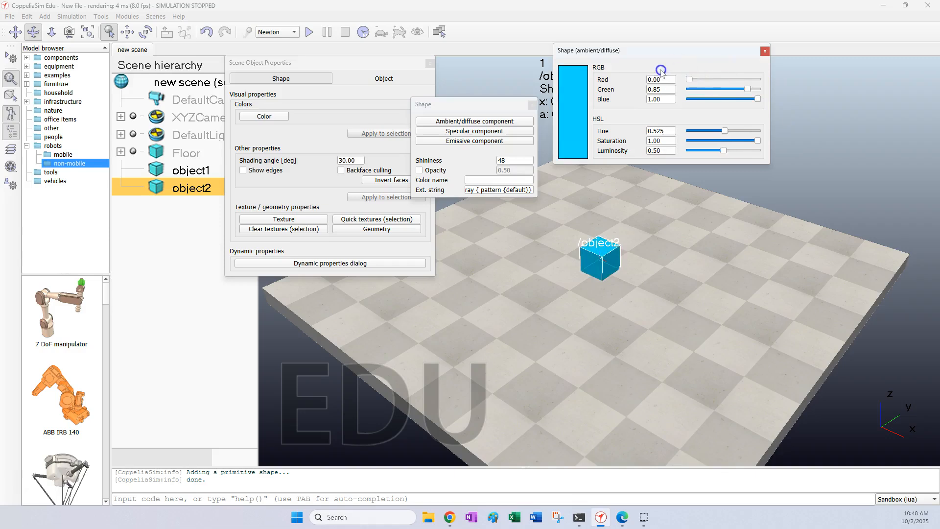
pyautogui.moveTo(758, 99); pyautogui.dragTo(673, 98)
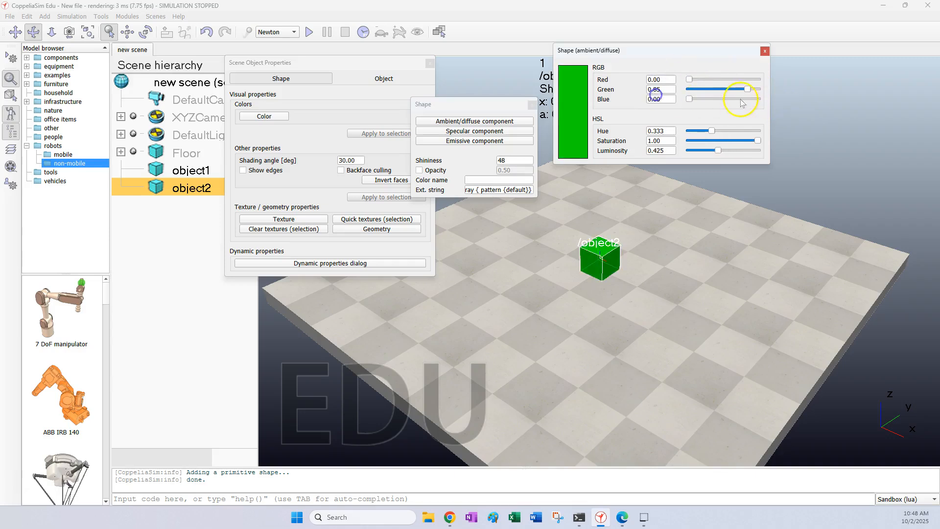
pyautogui.moveTo(745, 94); pyautogui.dragTo(789, 91)
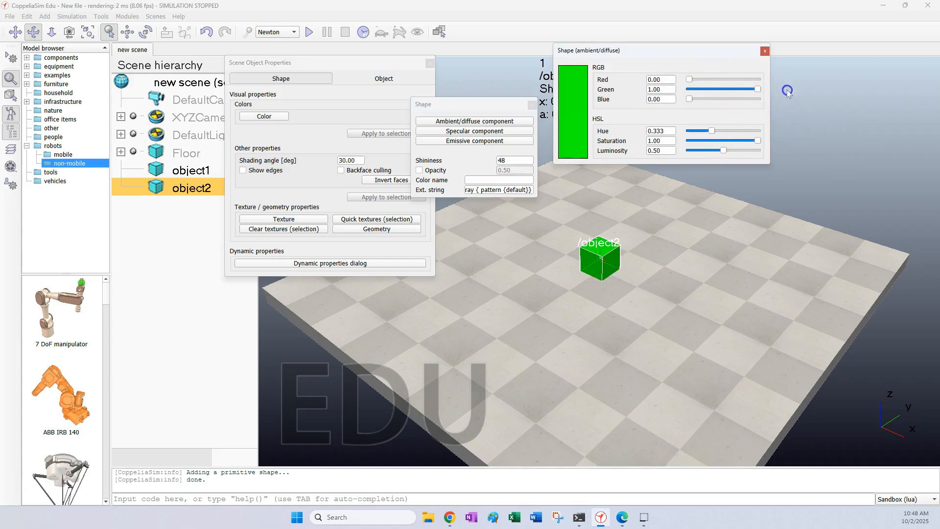
pyautogui.click(766, 50)
pyautogui.click(532, 105)
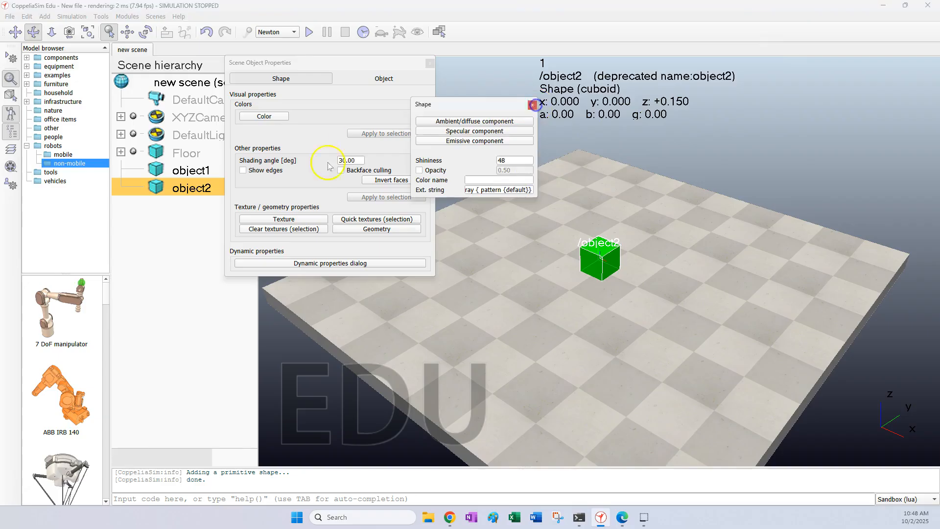
# - Review object2's rigid body dynamic properties, including mass and inertia, and close the property dialogs
pyautogui.click(316, 263)
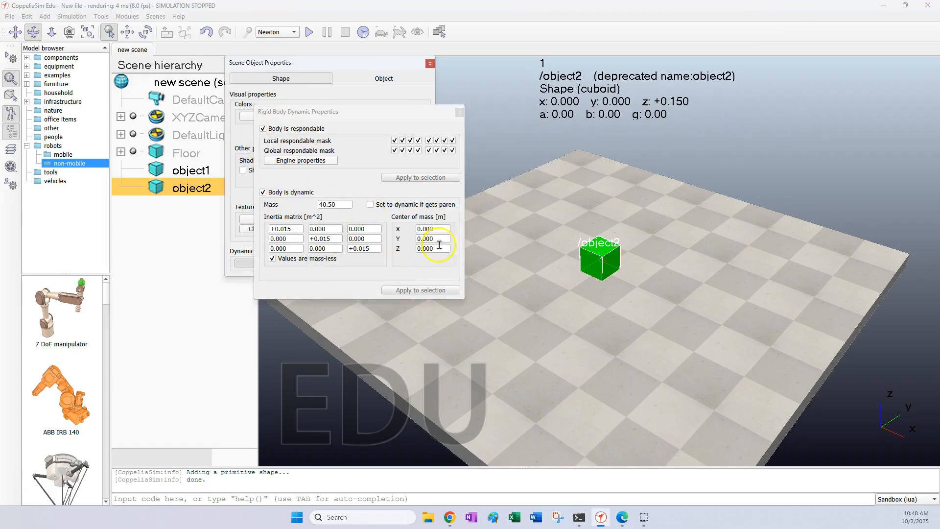
pyautogui.click(459, 112)
pyautogui.click(430, 63)
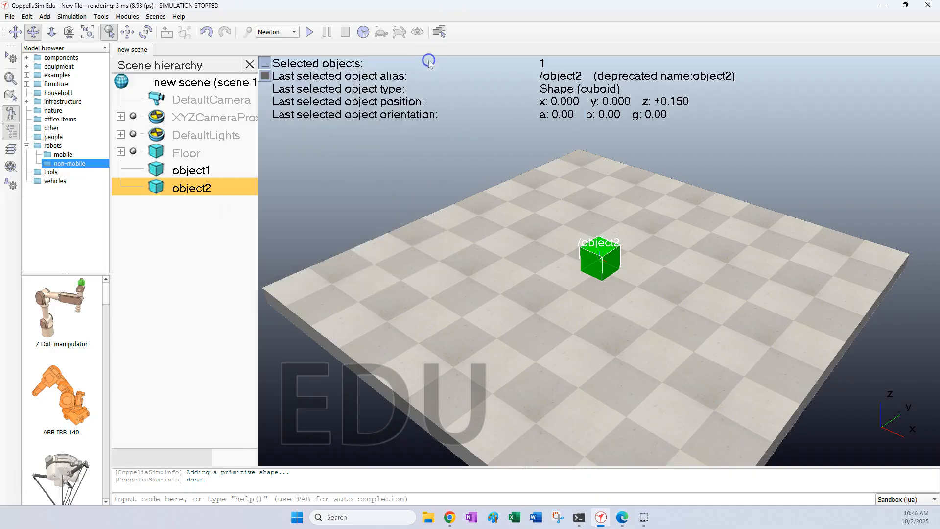
# - Limit object2's mouse translation to the world Z axis and move the cuboid straight up above object1
pyautogui.click(203, 172)
pyautogui.click(202, 191)
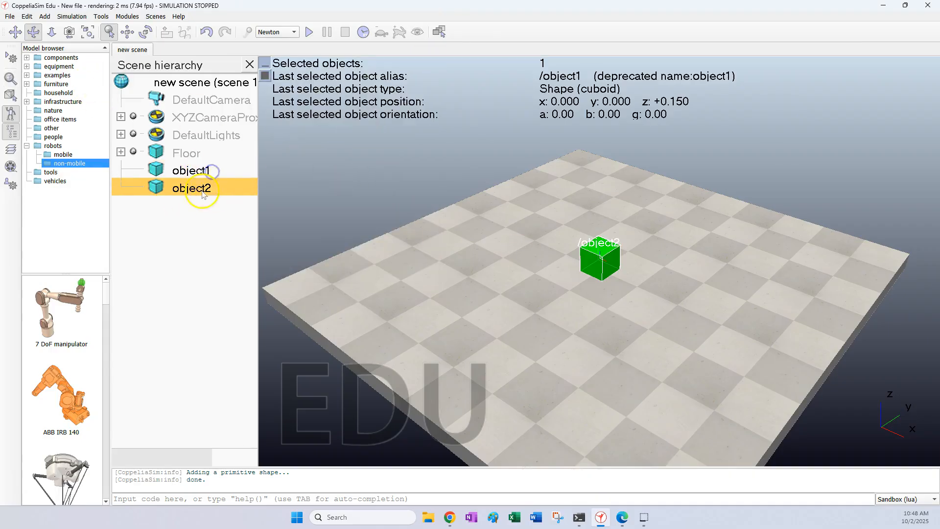
pyautogui.click(128, 34)
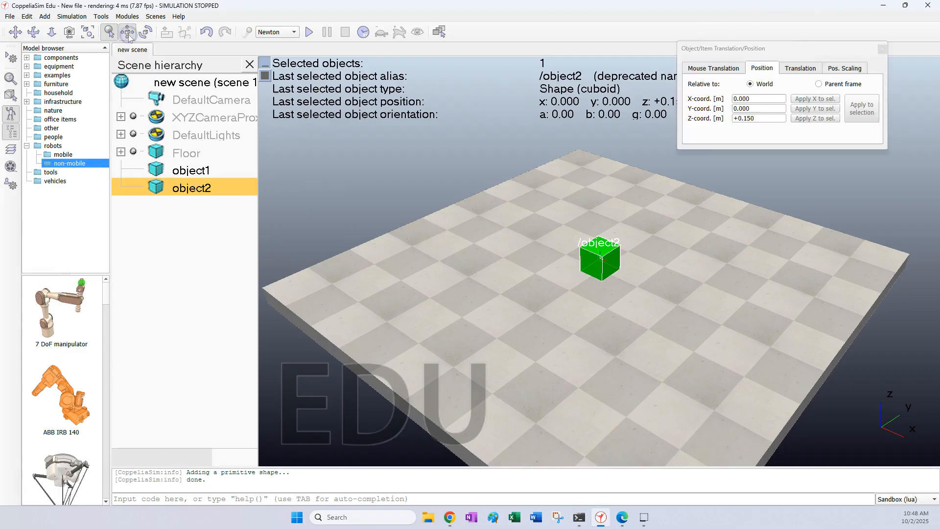
pyautogui.click(734, 68)
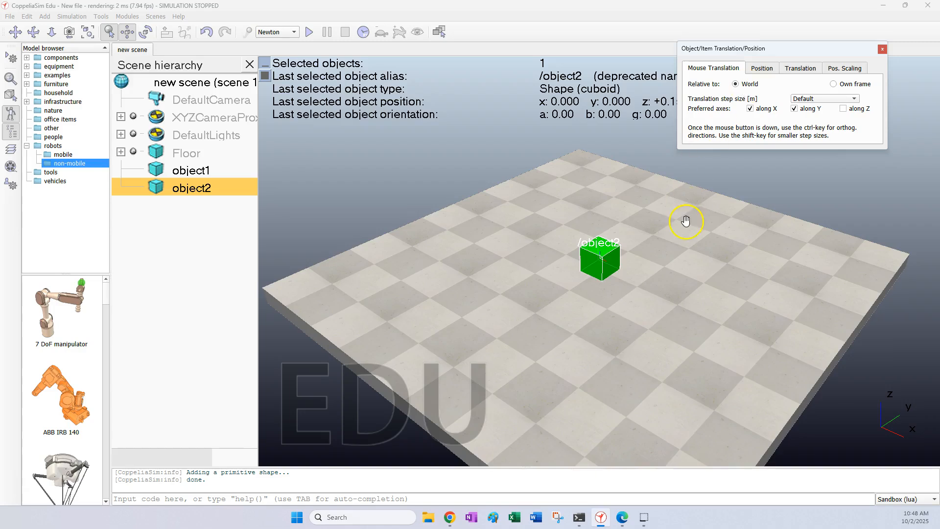
pyautogui.scroll(-5, 684, 218)
pyautogui.click(834, 84)
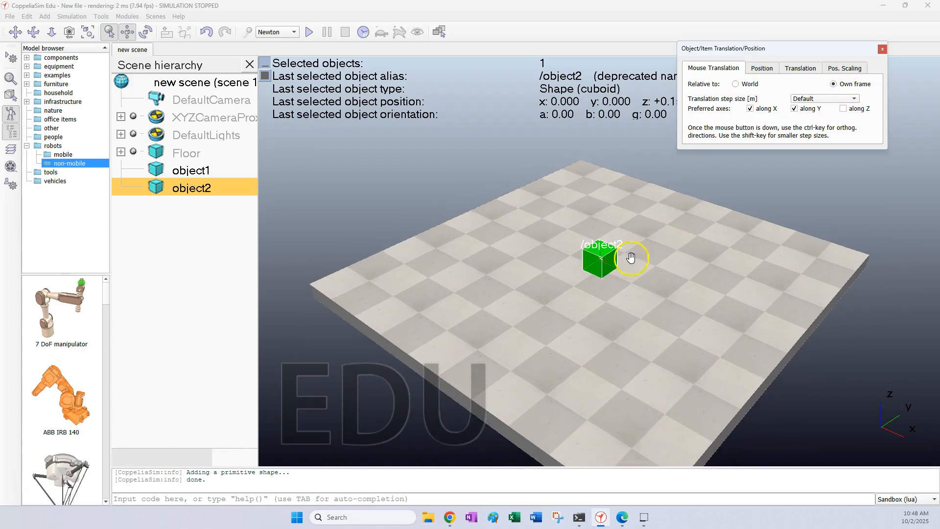
pyautogui.click(745, 87)
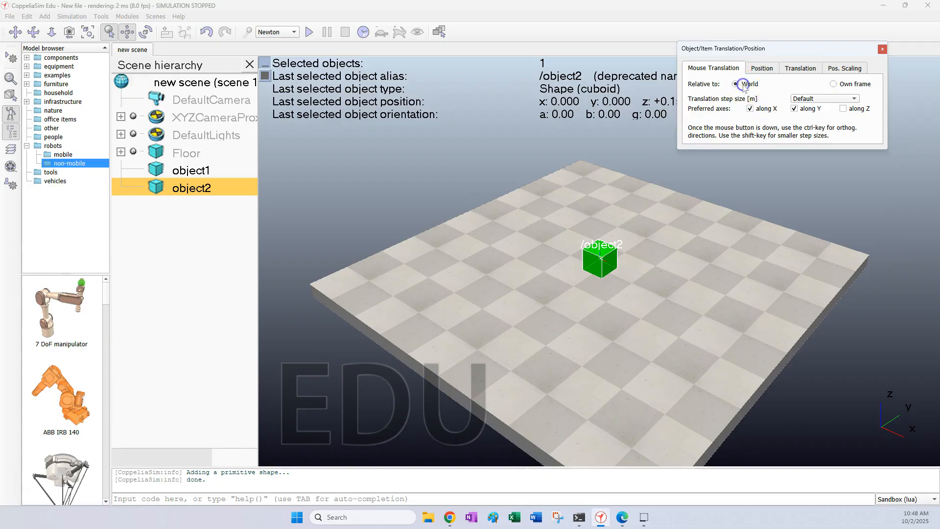
pyautogui.click(795, 109)
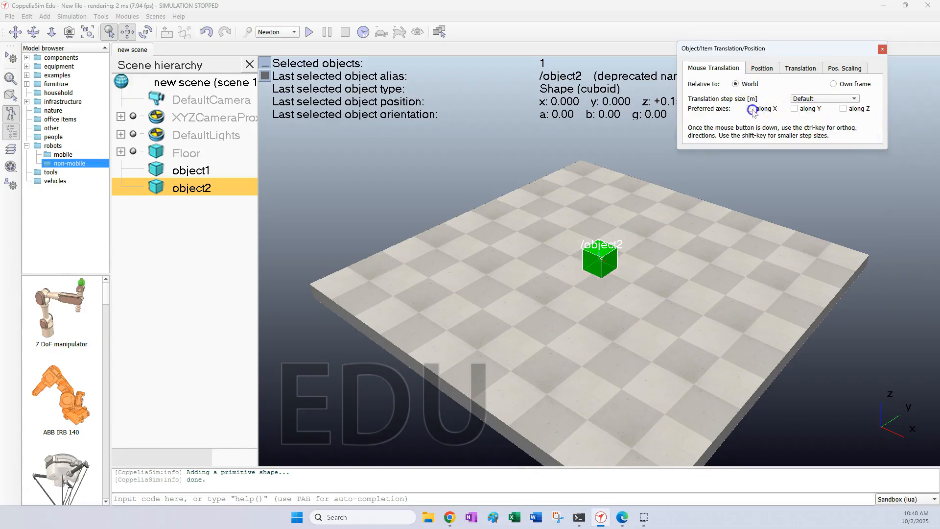
pyautogui.click(843, 108)
pyautogui.click(751, 109)
pyautogui.moveTo(594, 262); pyautogui.dragTo(611, 179)
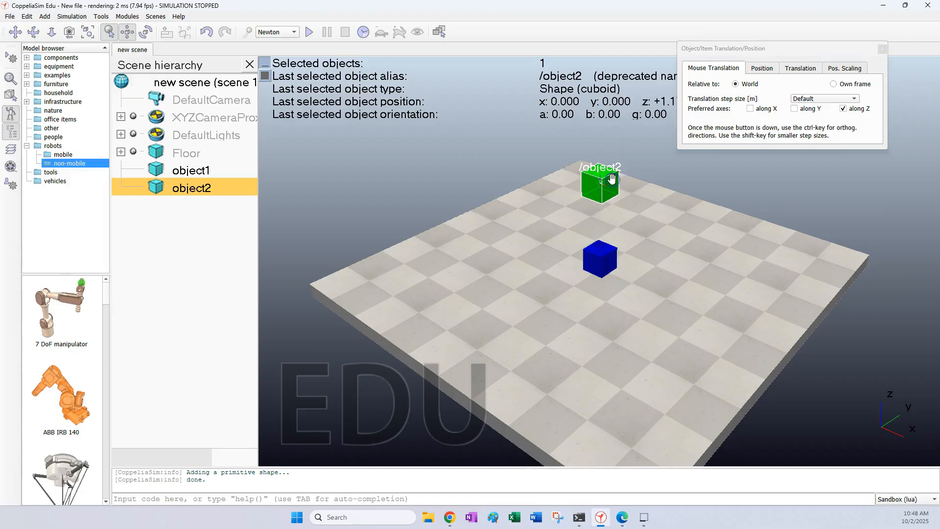
# - Set object2's Z-coordinate to 2.5 m relative to the world
pyautogui.click(763, 68)
pyautogui.click(786, 69)
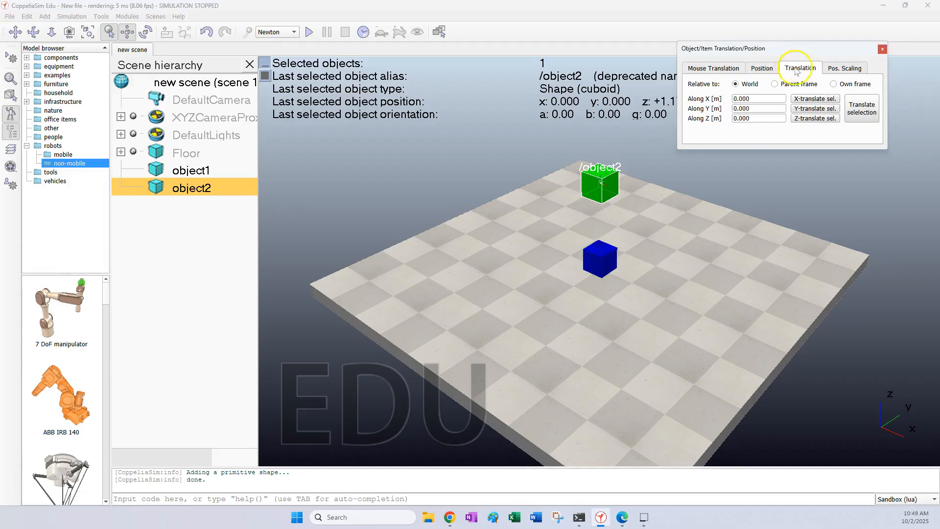
pyautogui.click(768, 68)
pyautogui.click(829, 71)
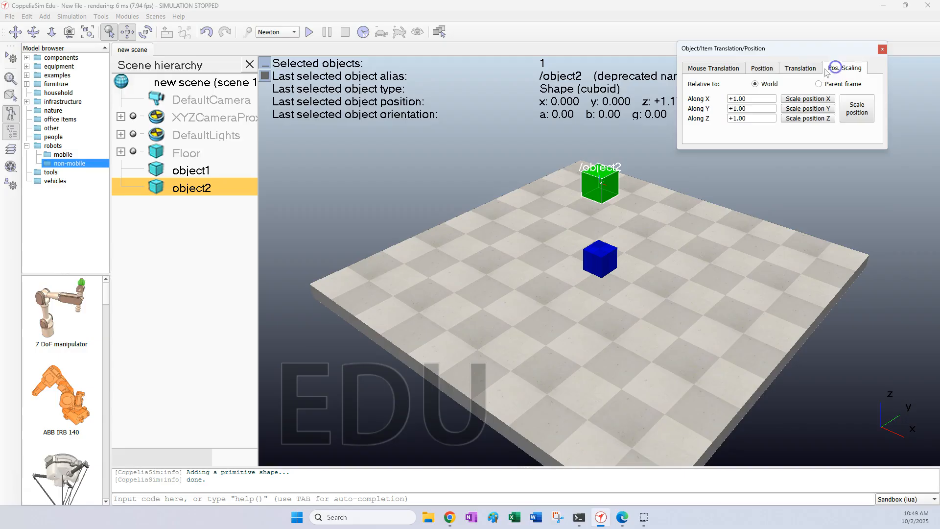
pyautogui.click(759, 70)
pyautogui.click(753, 119)
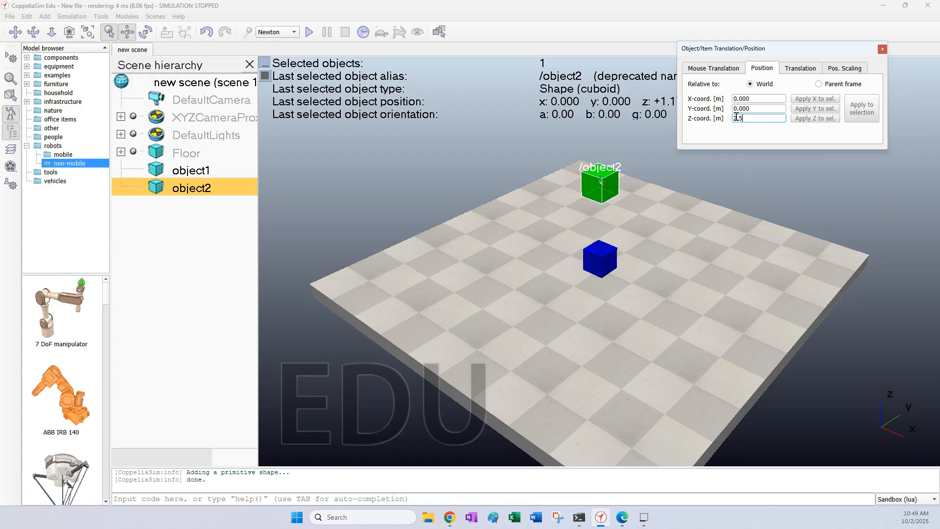
pyautogui.write('2.5')
pyautogui.press('Return')
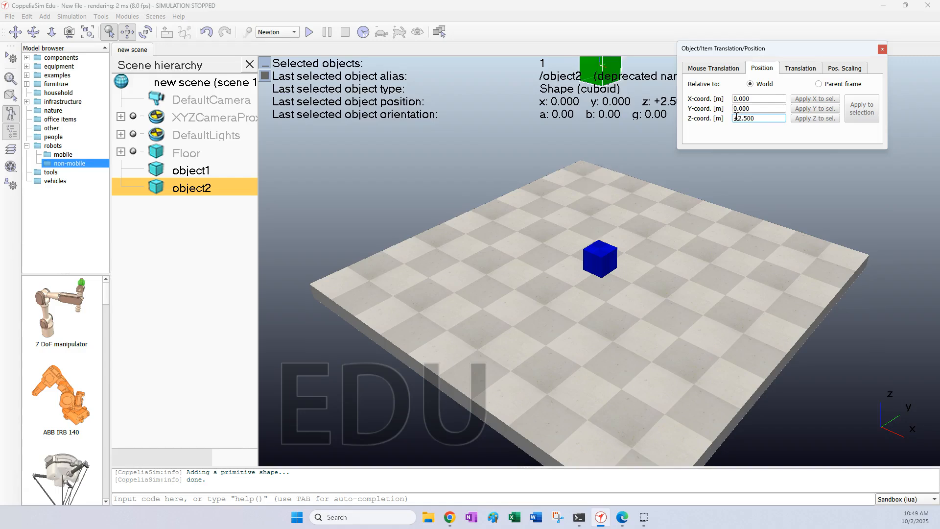
# - Frame both cuboids and the whole floor in view, finish the positioning and deselect object2
pyautogui.scroll(-4, 632, 118)
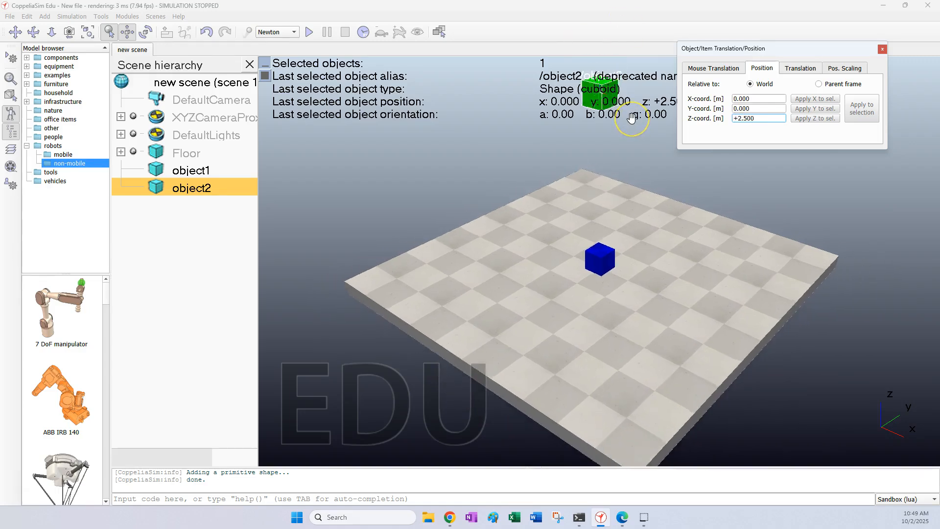
pyautogui.scroll(-3, 632, 118)
pyautogui.scroll(-1, 632, 118)
pyautogui.click(791, 111)
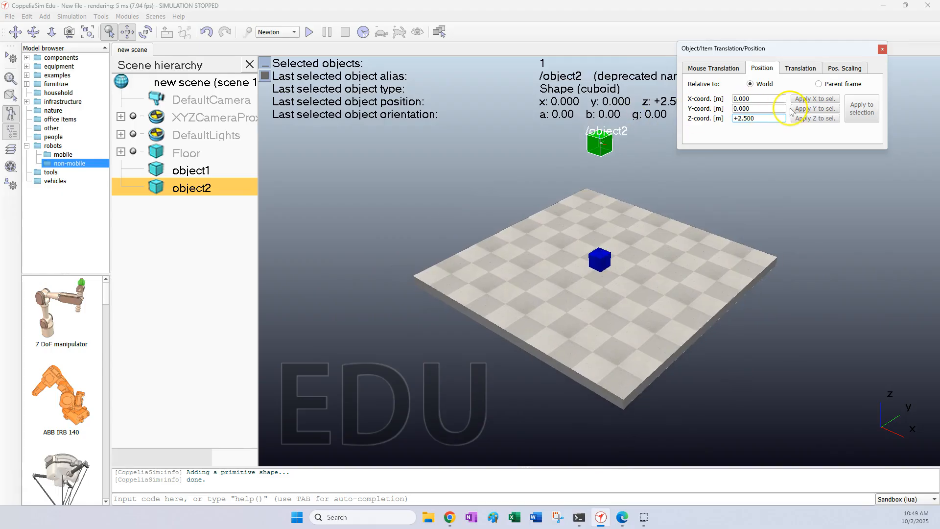
pyautogui.click(881, 50)
pyautogui.click(882, 50)
pyautogui.click(790, 184)
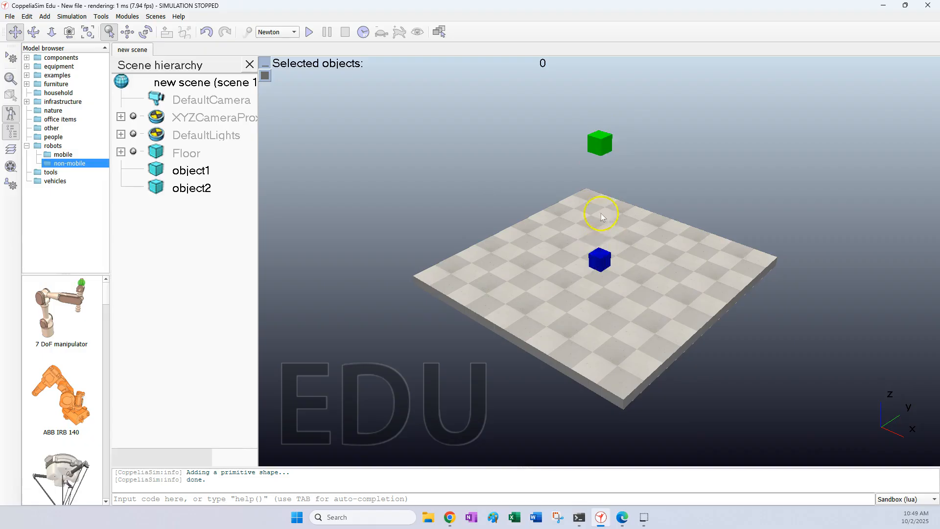
# - Run the simulation to observe object2 dropping onto object1, and stop it
pyautogui.click(309, 33)
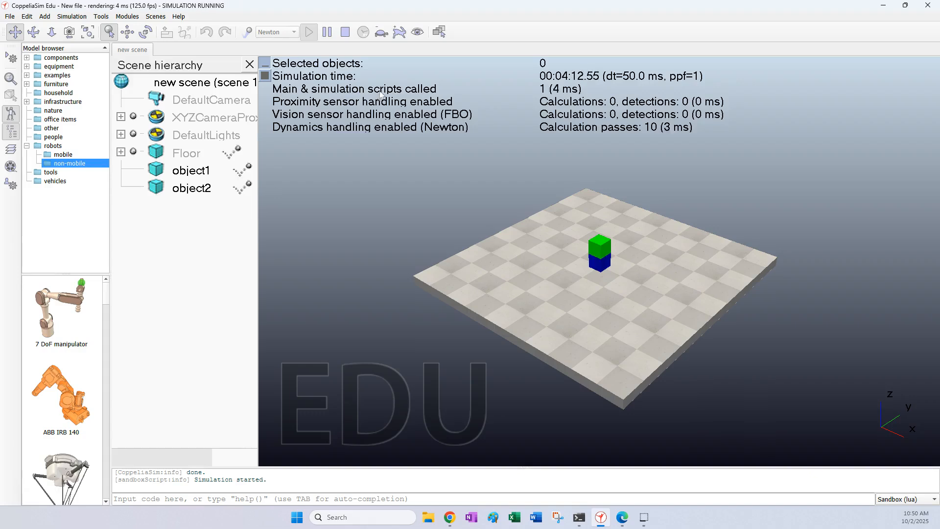
pyautogui.click(346, 32)
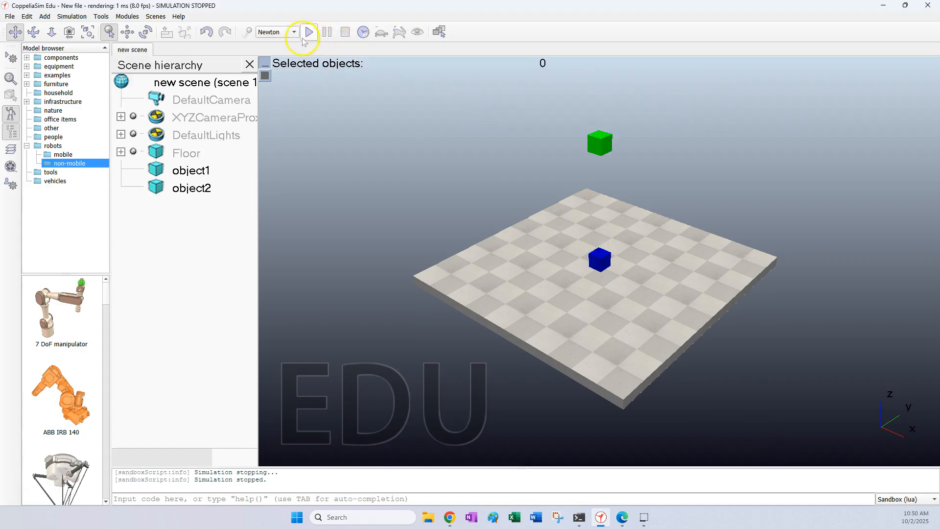
# - Review the available physics engines and keep Newton as the active engine
pyautogui.click(297, 32)
pyautogui.click(272, 55)
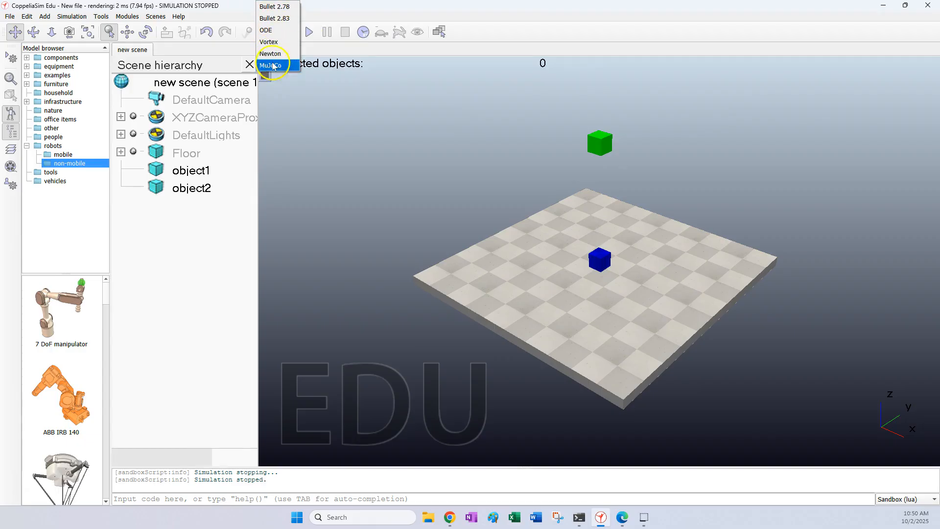
pyautogui.click(272, 53)
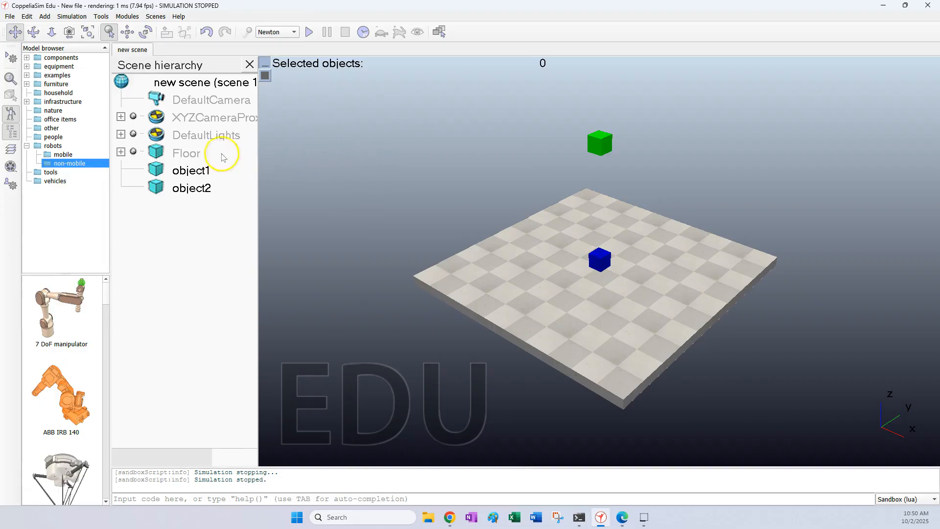
# - Open the Floor's rigid body dynamic properties to examine its respondable and dynamic settings
pyautogui.click(155, 153)
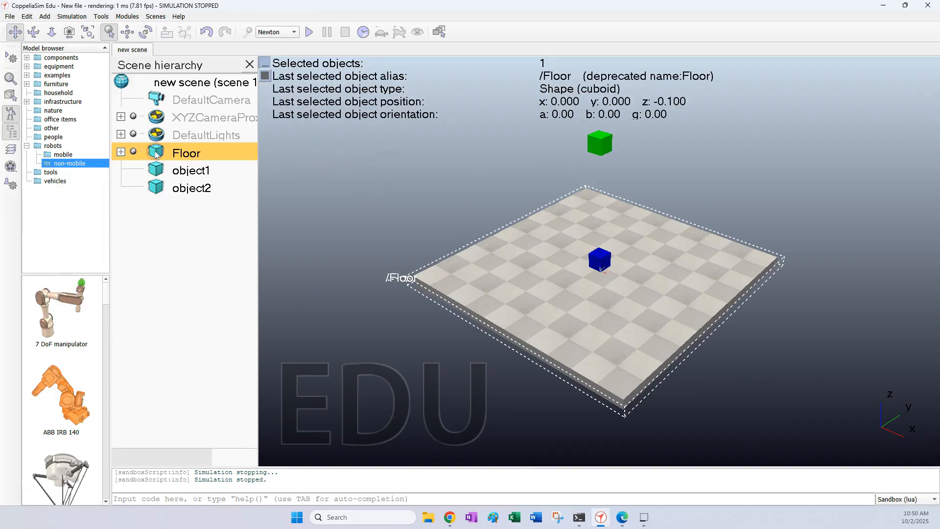
pyautogui.doubleClick(156, 153)
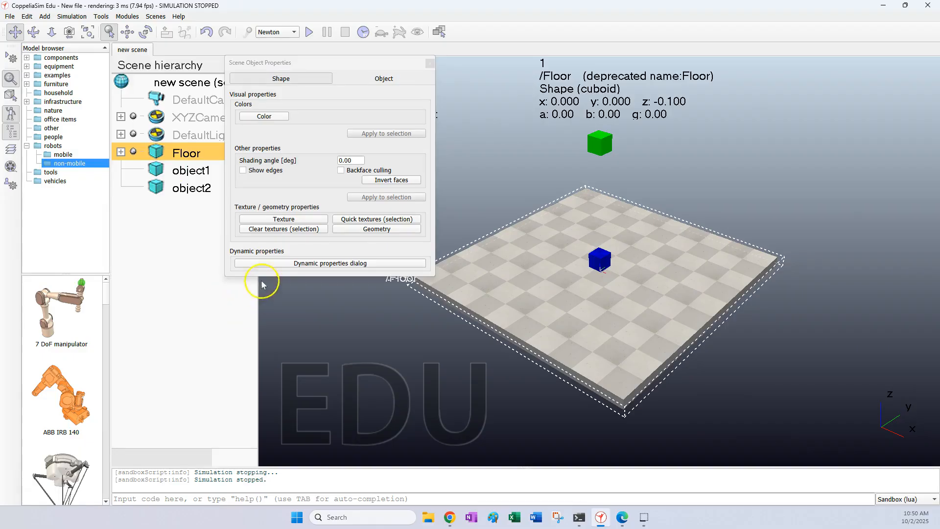
pyautogui.click(264, 265)
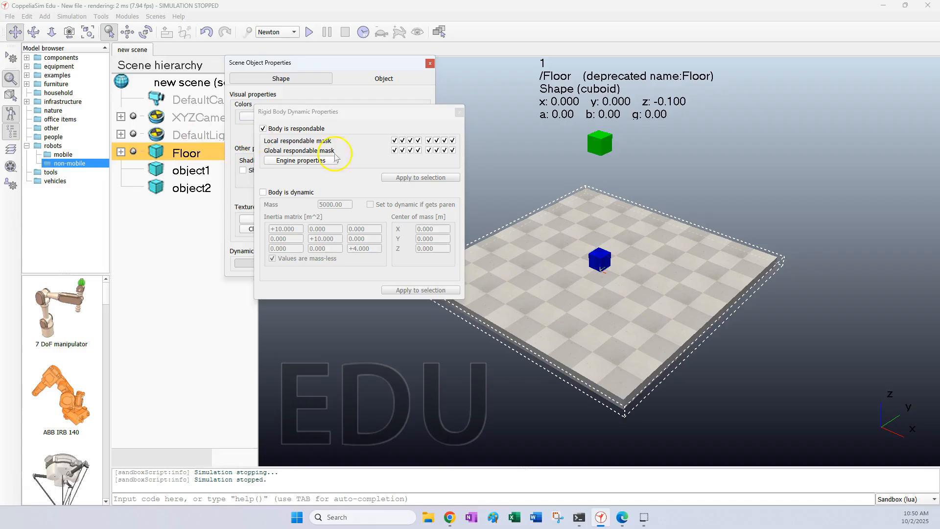
# - Close the Floor's properties and examine object1's dynamic engine properties, including the Newton restitution entry
pyautogui.click(460, 112)
pyautogui.click(430, 64)
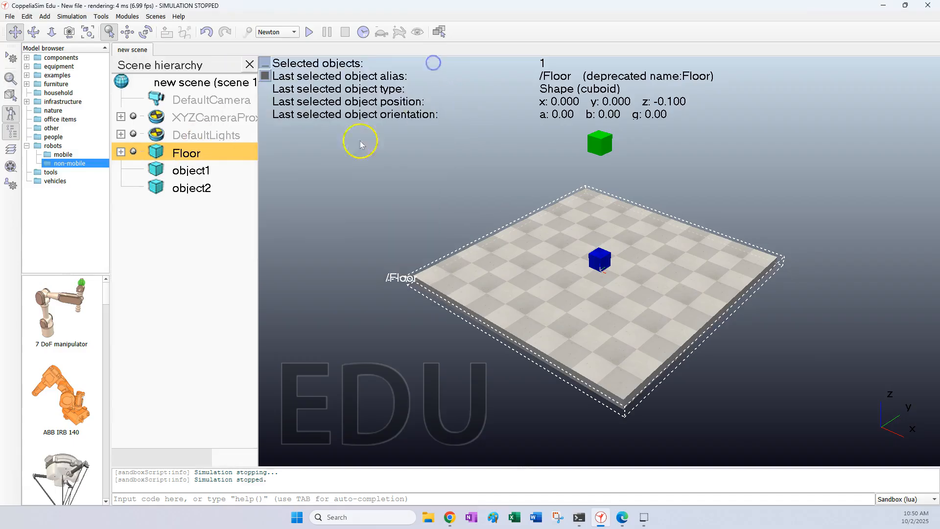
pyautogui.doubleClick(157, 171)
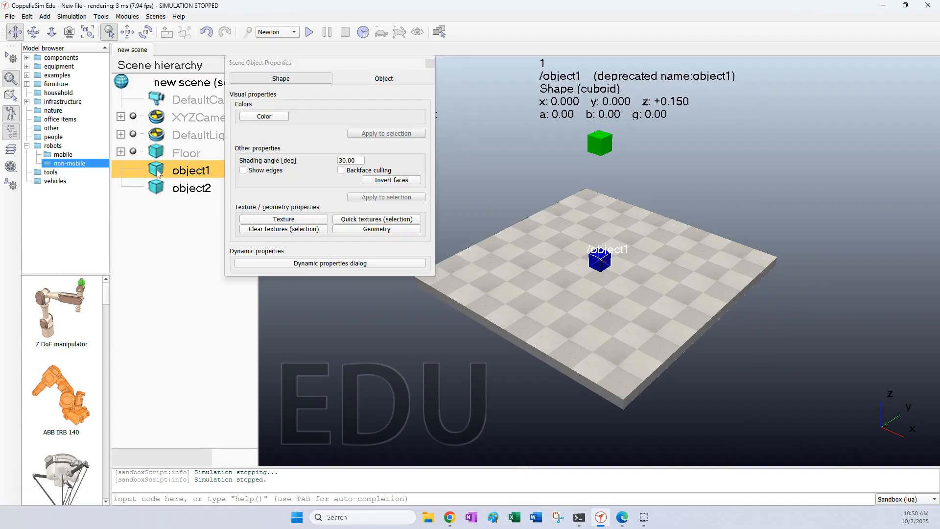
pyautogui.click(289, 263)
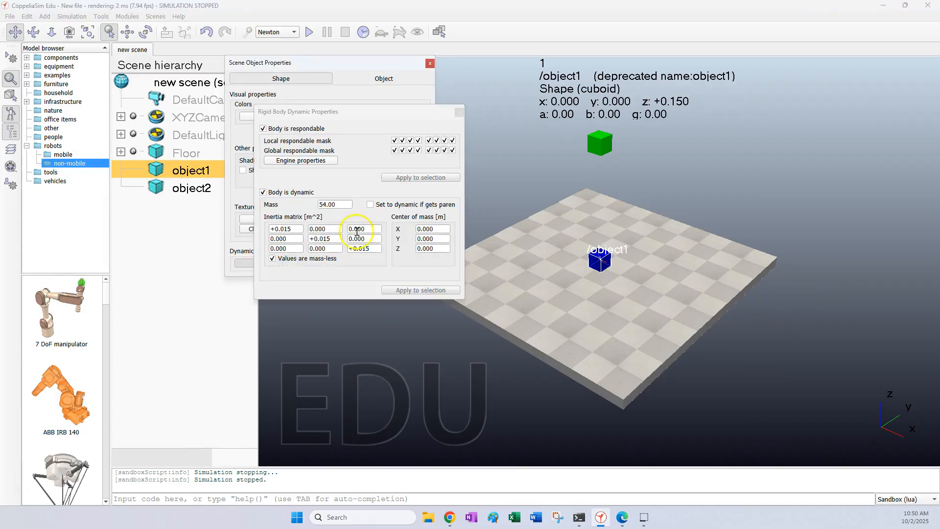
pyautogui.click(301, 161)
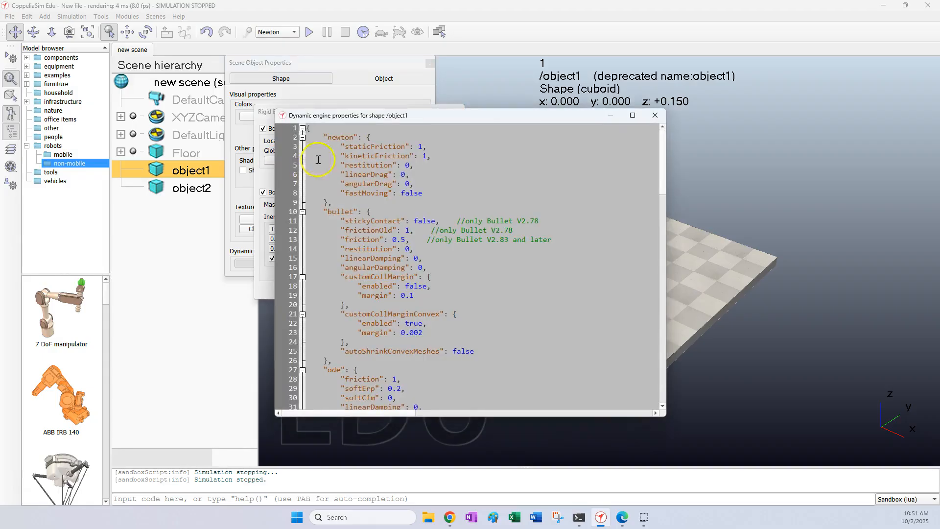
pyautogui.scroll(-16, 336, 178)
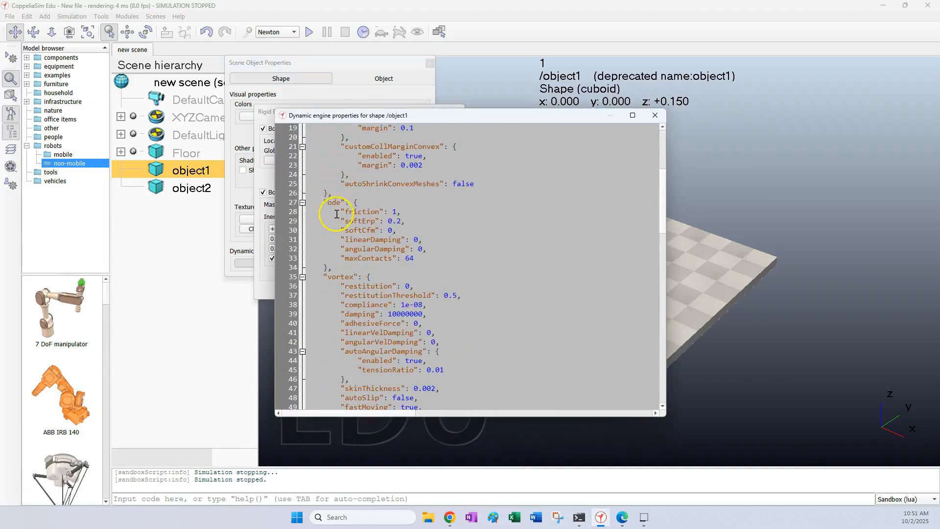
pyautogui.scroll(16, 353, 316)
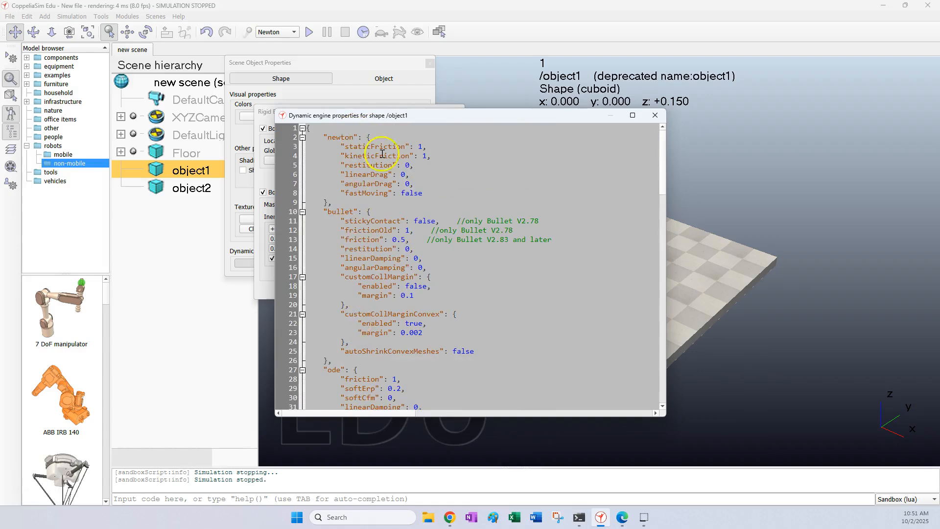
pyautogui.click(409, 164)
pyautogui.click(612, 219)
pyautogui.click(655, 115)
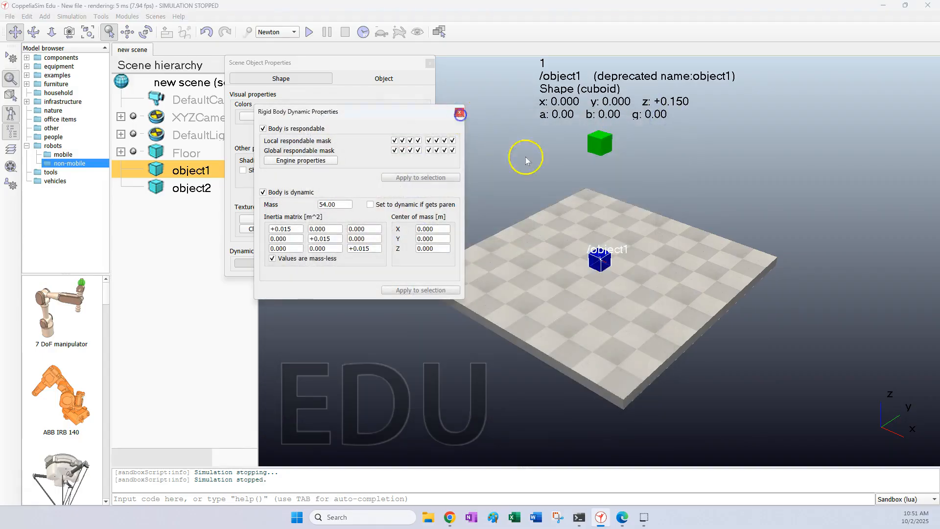
pyautogui.click(430, 63)
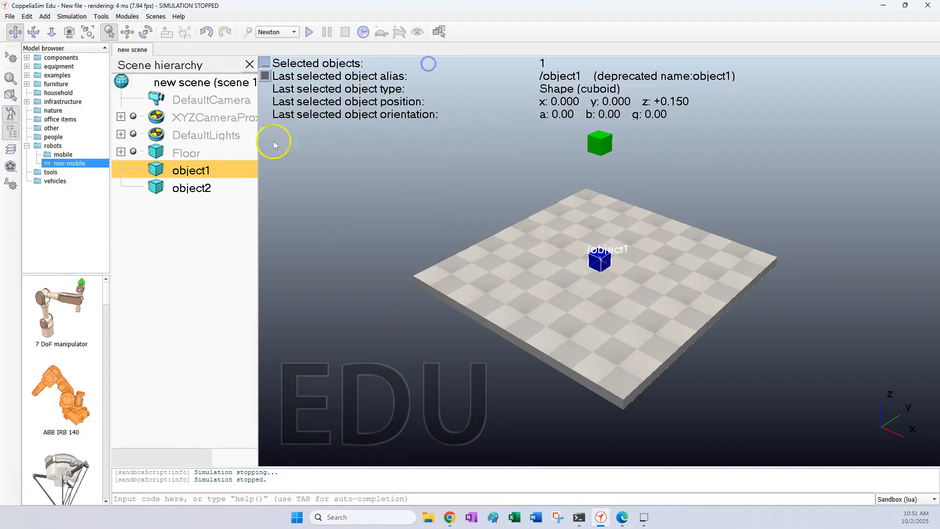
# - Set the Newton restitution to 0.7 in object2's dynamic engine properties, close its dialogs and deselect object2
pyautogui.doubleClick(152, 188)
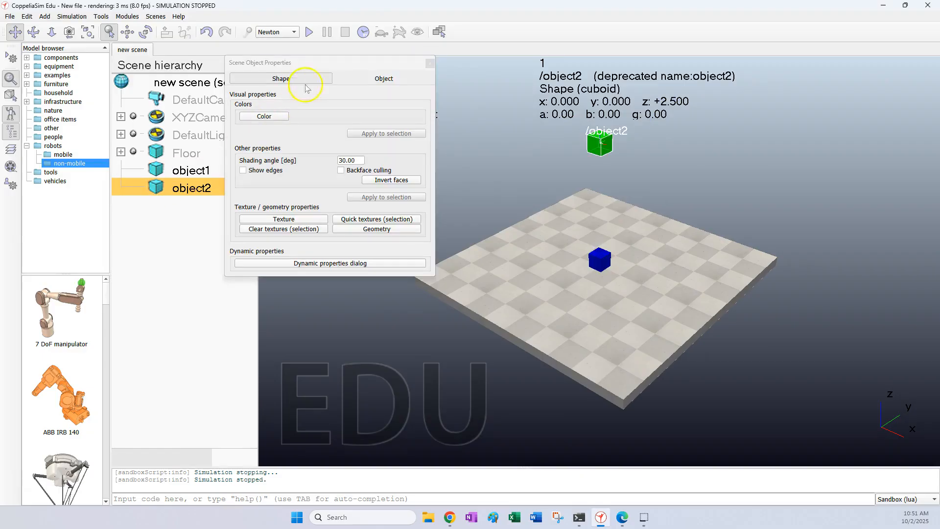
pyautogui.click(345, 263)
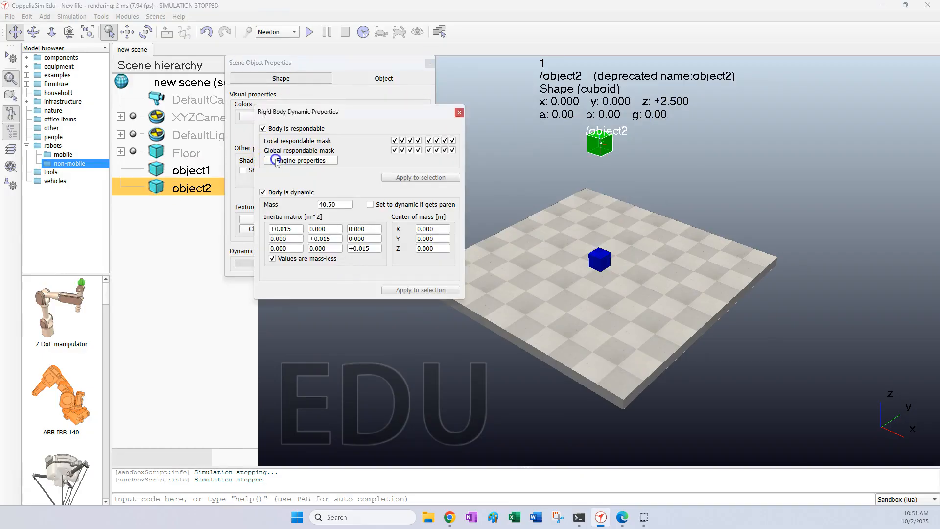
pyautogui.click(274, 159)
pyautogui.doubleClick(409, 165)
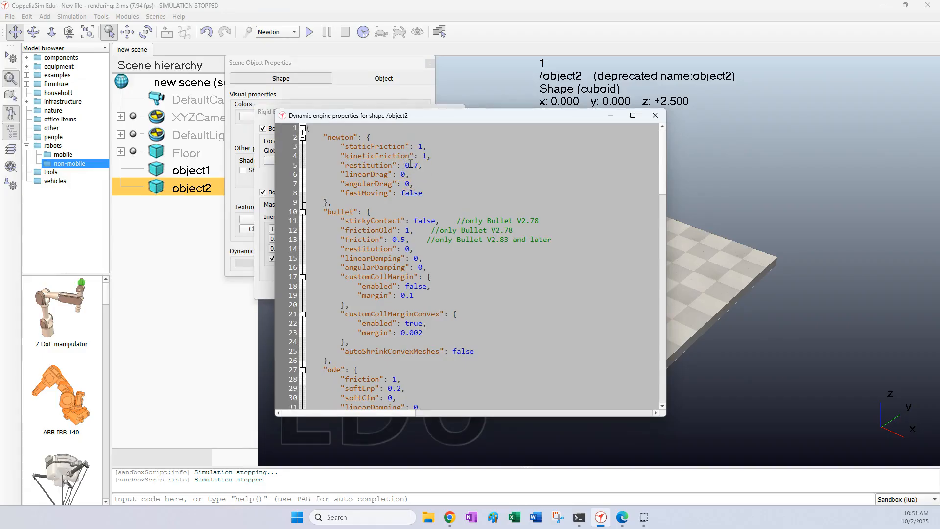
pyautogui.click(655, 115)
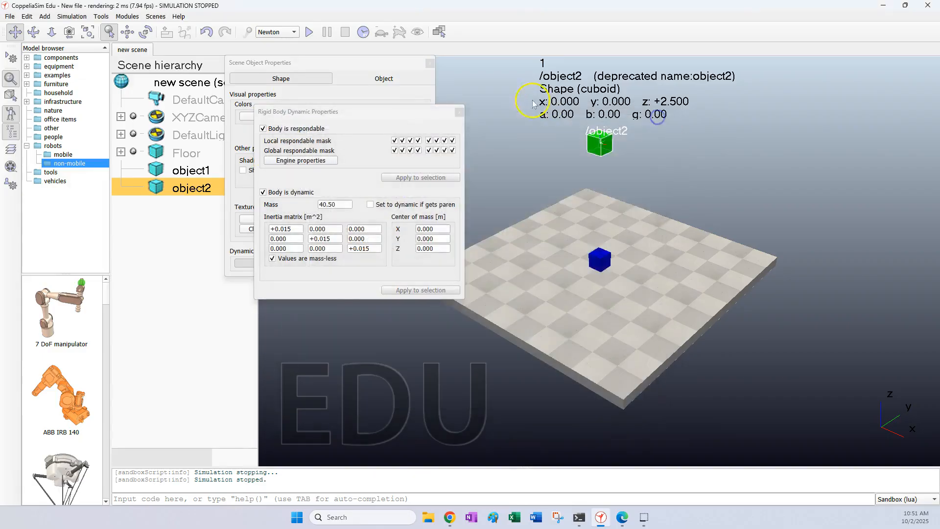
pyautogui.click(459, 112)
pyautogui.click(429, 64)
pyautogui.click(445, 117)
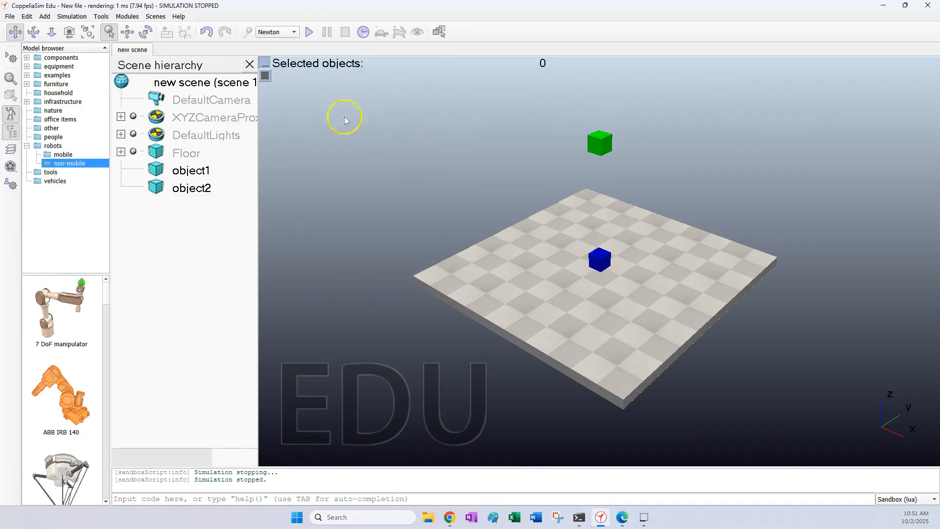
# - Run the simulation twice to observe how object2 bounces off object1, stopping it each time
pyautogui.click(308, 33)
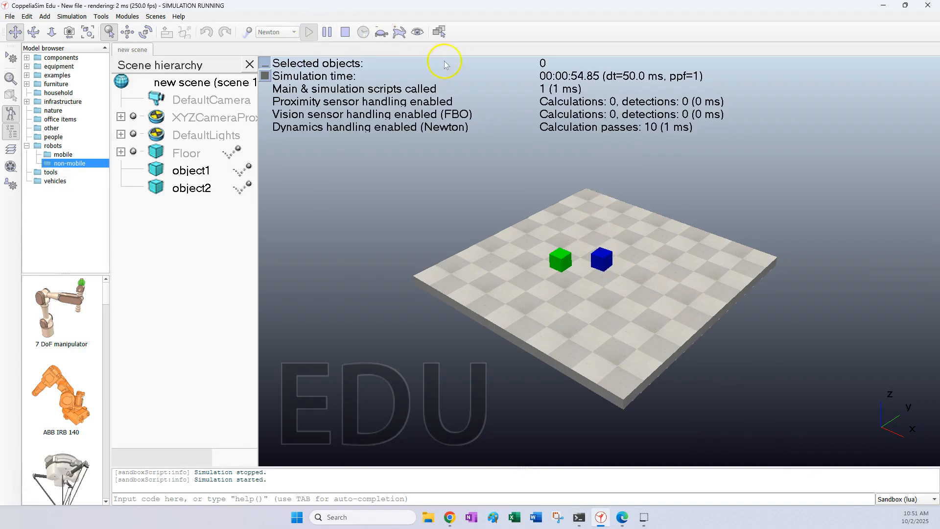
pyautogui.click(345, 32)
pyautogui.click(310, 33)
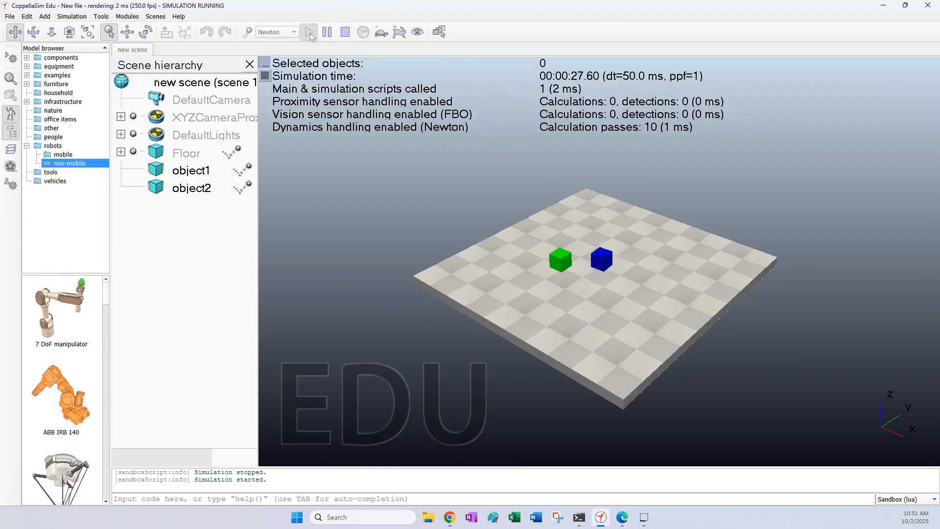
pyautogui.click(345, 32)
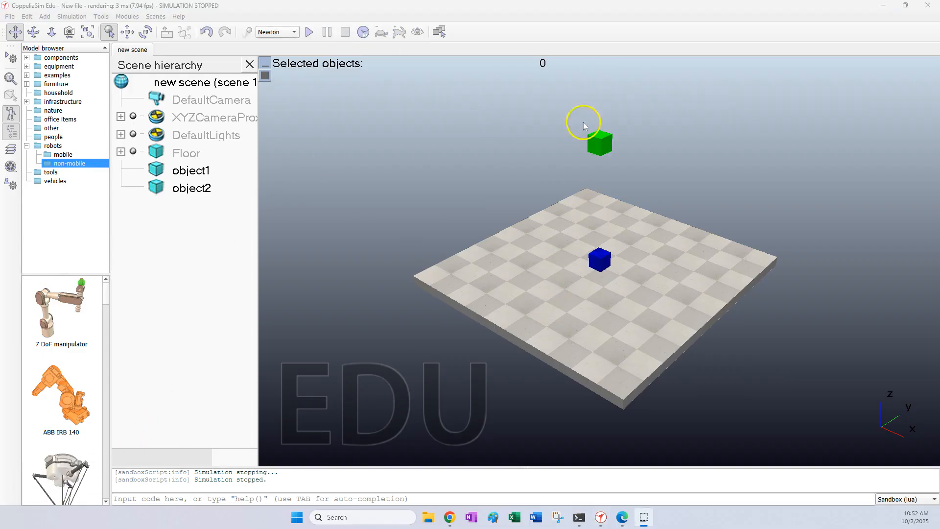
# - Disable "Body is respondable" for the green cuboid object2, and run and stop the simulation to observe its fall
pyautogui.click(601, 144)
pyautogui.click(580, 197)
pyautogui.click(602, 262)
pyautogui.click(601, 143)
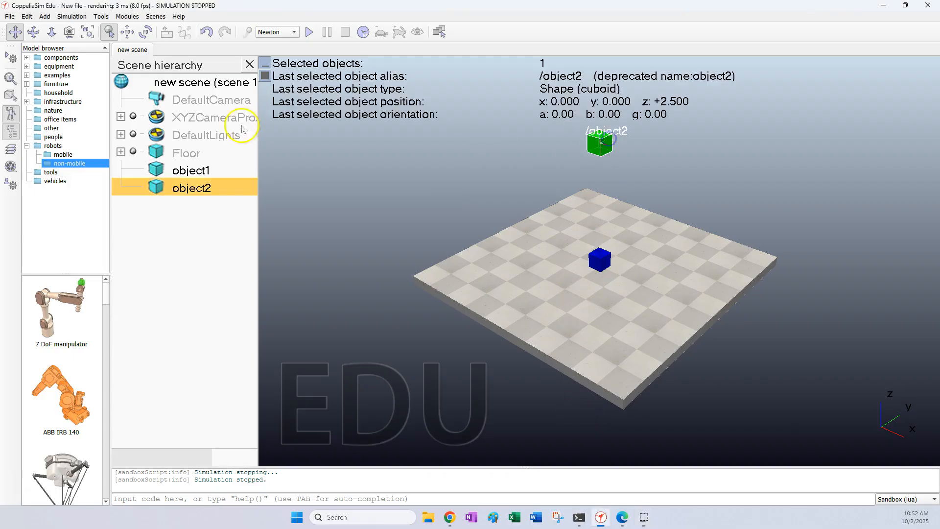
pyautogui.doubleClick(157, 188)
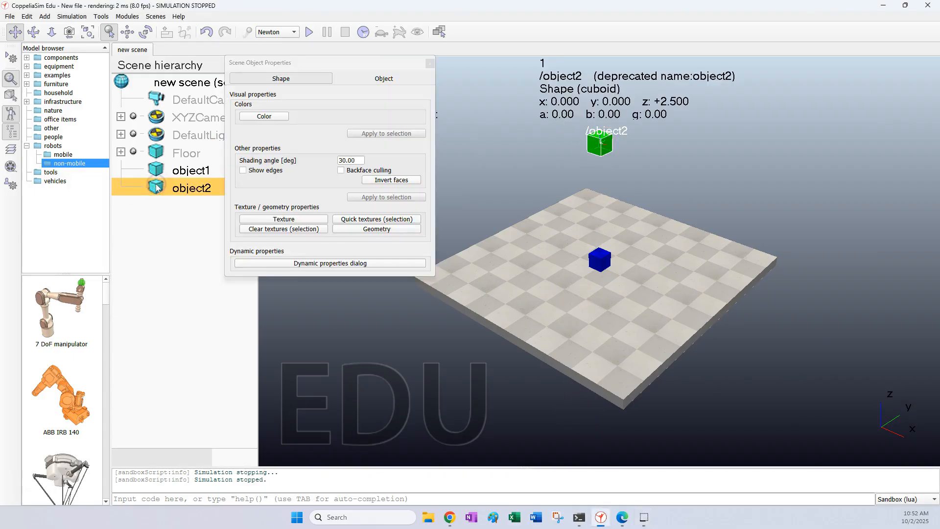
pyautogui.click(272, 265)
pyautogui.click(264, 129)
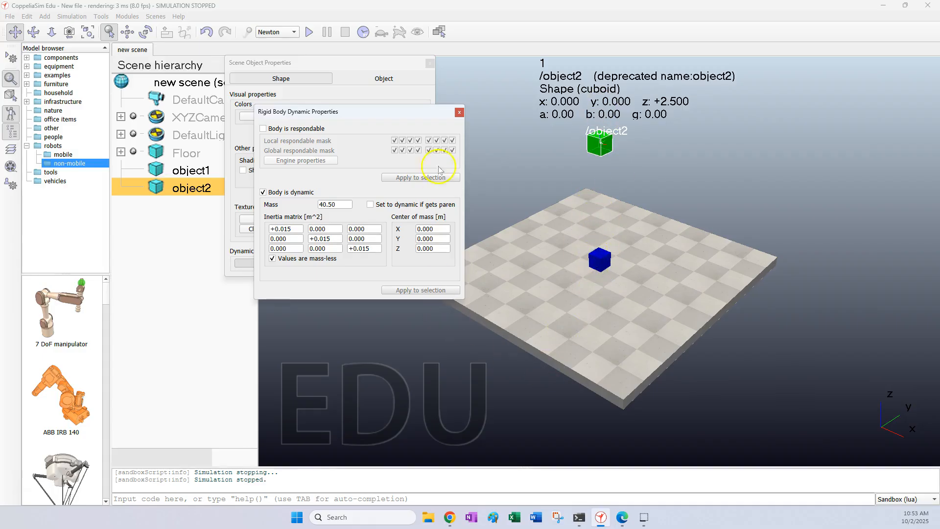
pyautogui.click(459, 112)
pyautogui.click(430, 63)
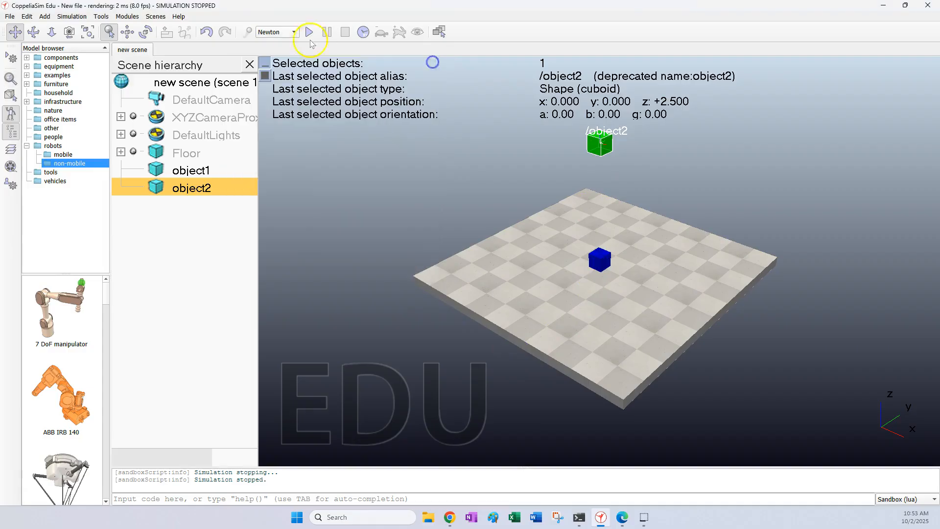
pyautogui.click(308, 32)
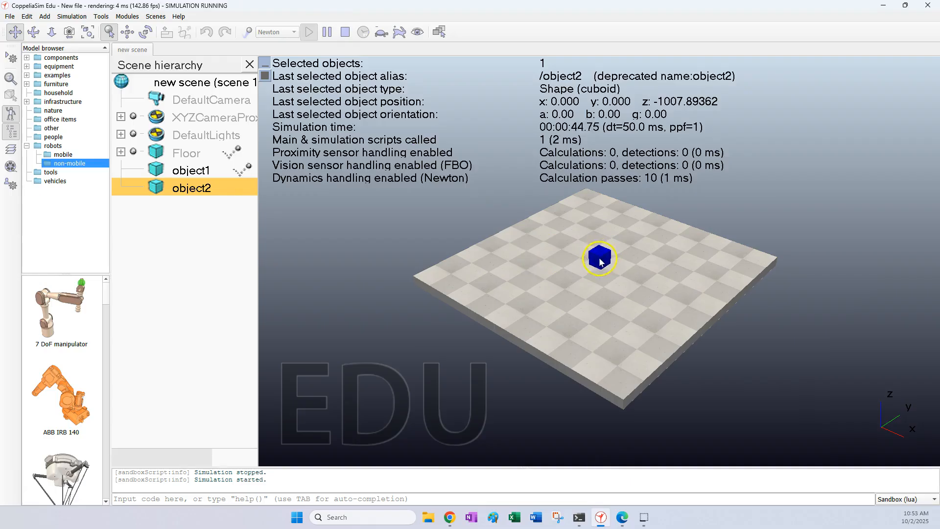
pyautogui.click(345, 32)
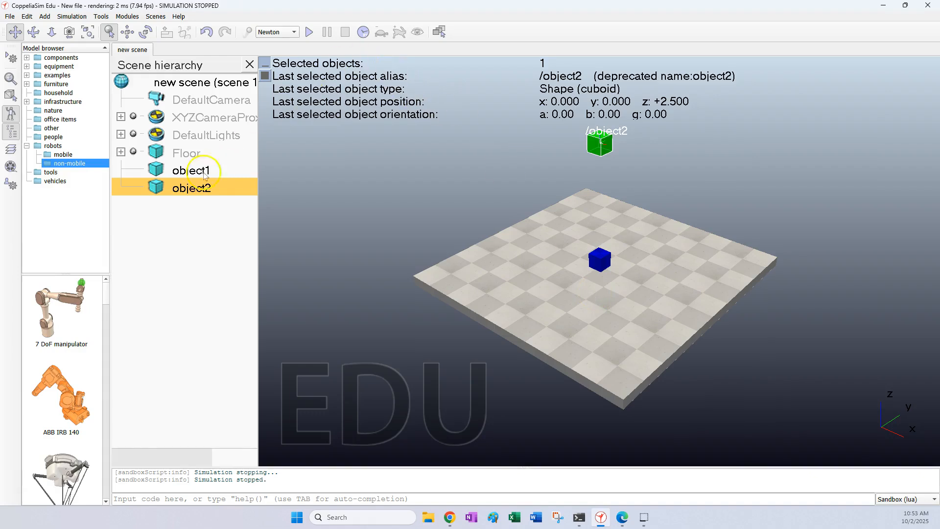
# - Disable "Body is respondable" in object1's rigid body dynamic properties and close its dialogs
pyautogui.click(161, 170)
pyautogui.doubleClick(161, 169)
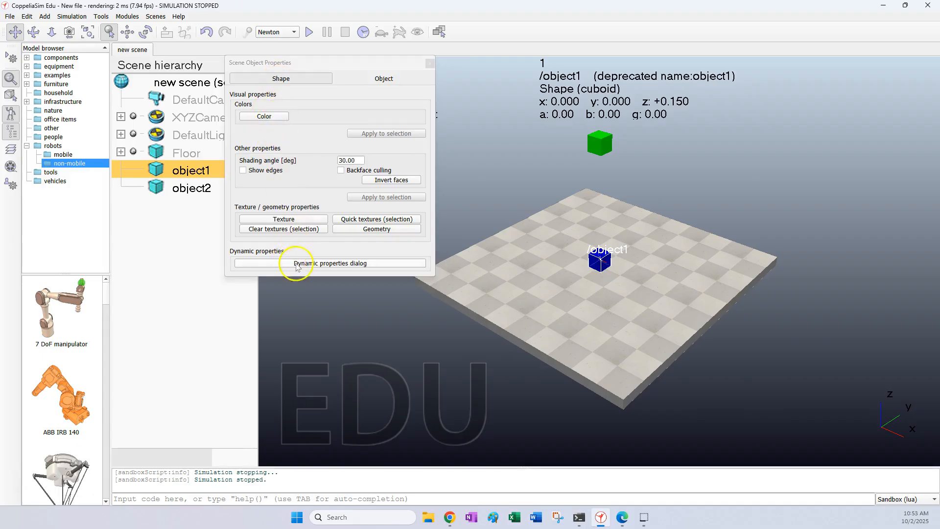
pyautogui.click(296, 265)
pyautogui.click(275, 127)
pyautogui.click(460, 112)
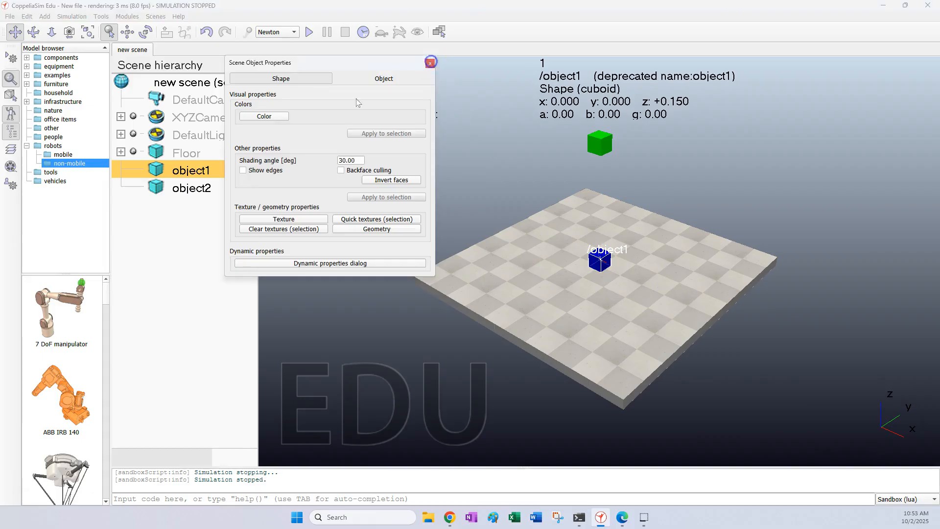
pyautogui.click(430, 62)
# - Re-enable "Body is respondable" for object2, and run and stop the simulation to observe how it meets the non-respondable object1
pyautogui.doubleClick(155, 187)
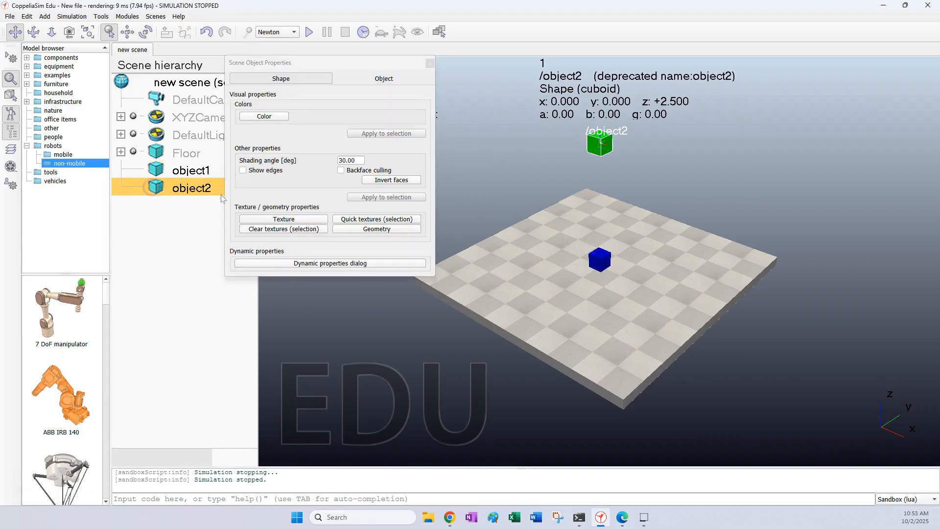
pyautogui.click(290, 264)
pyautogui.click(263, 128)
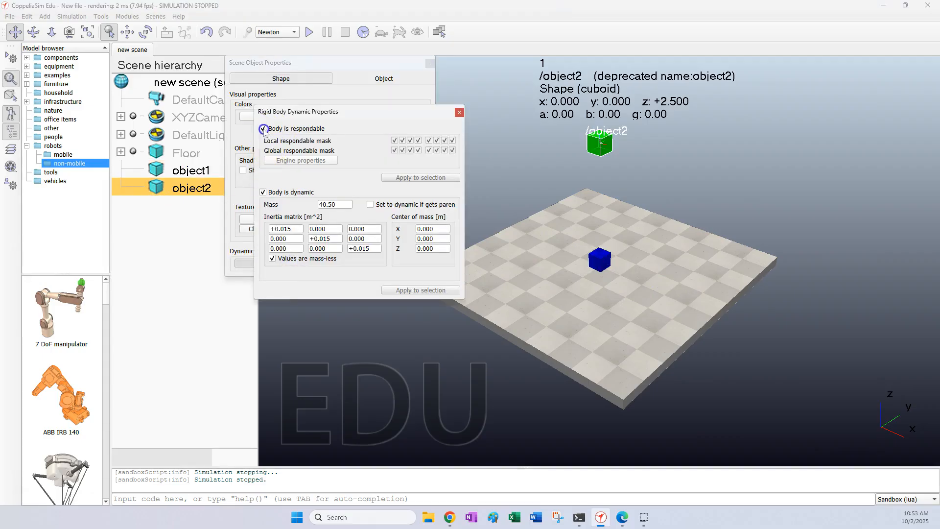
pyautogui.click(459, 112)
pyautogui.click(430, 62)
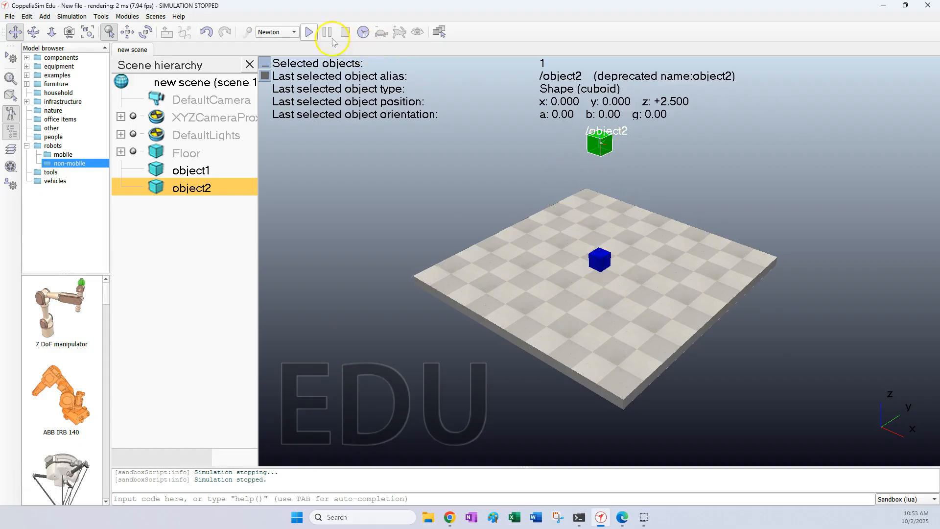
pyautogui.click(308, 32)
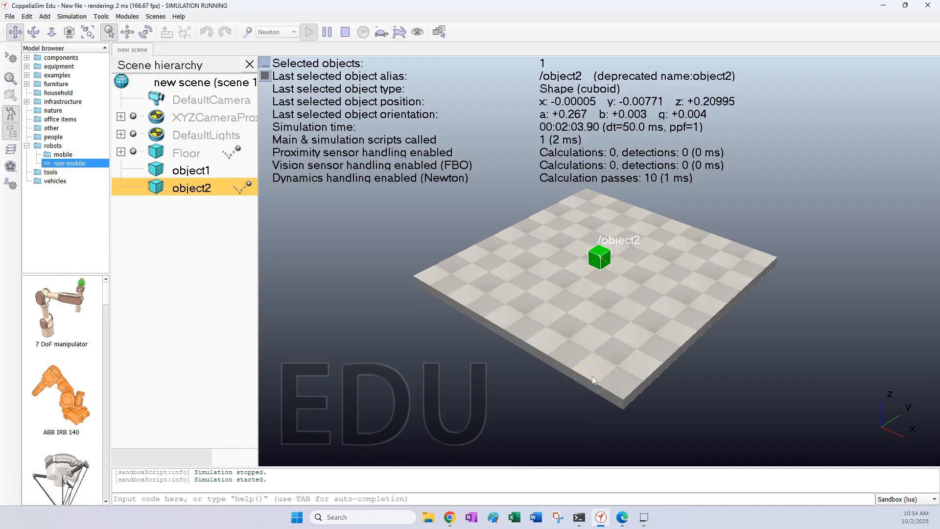
pyautogui.click(345, 32)
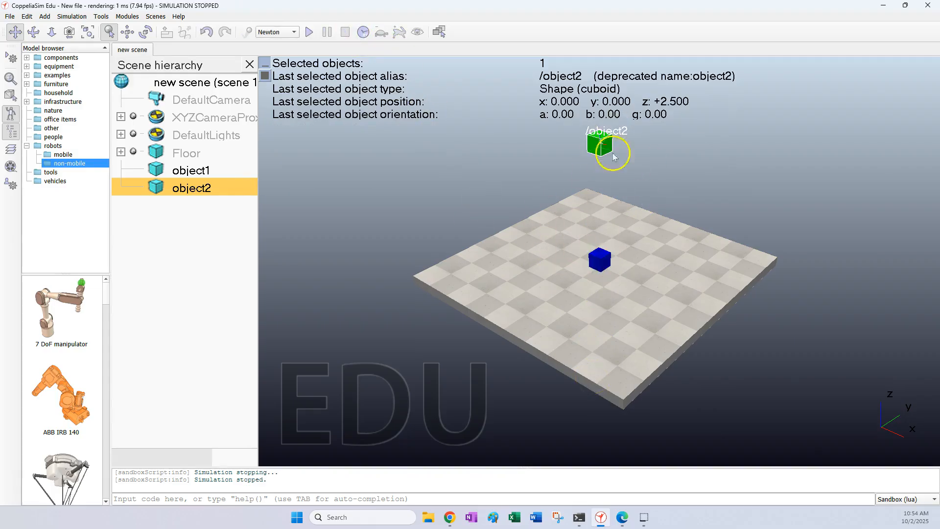
# - Disable "Body is dynamic" in object1's rigid body dynamic properties and close that dialog
pyautogui.click(155, 170)
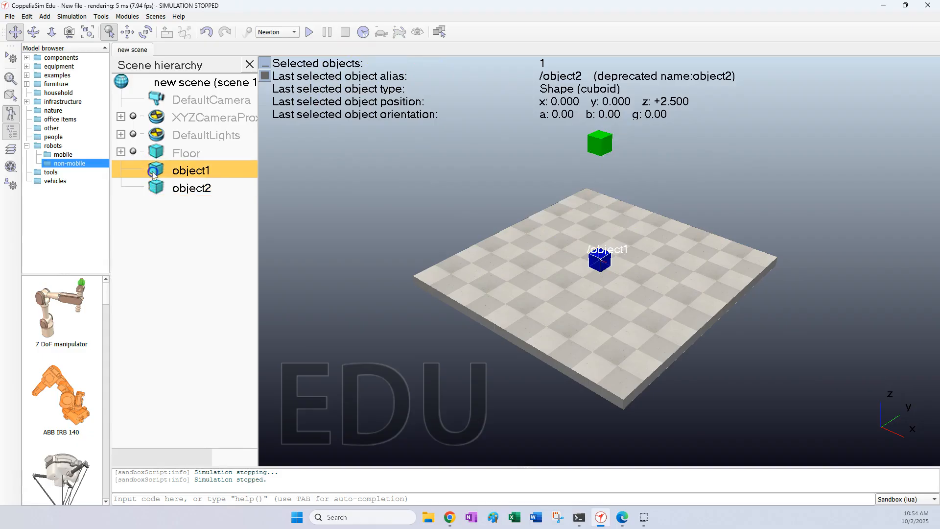
pyautogui.doubleClick(156, 186)
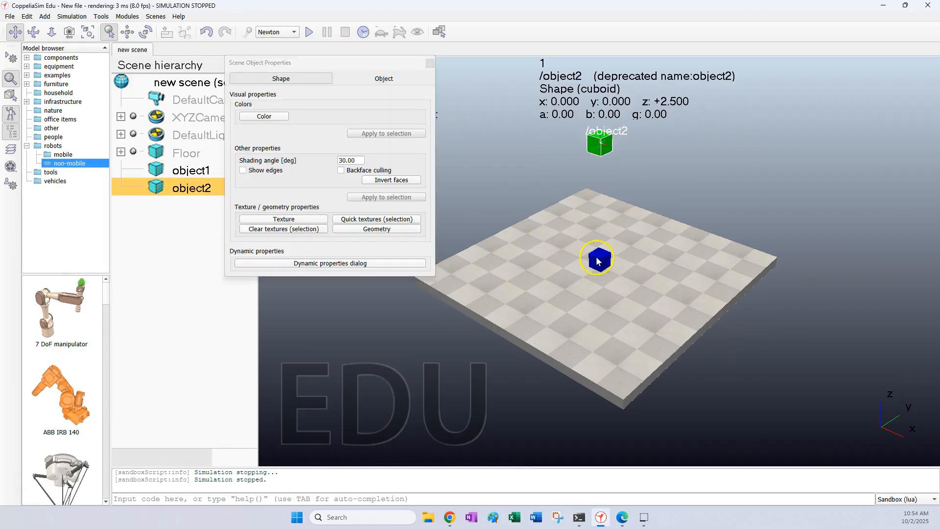
pyautogui.click(430, 64)
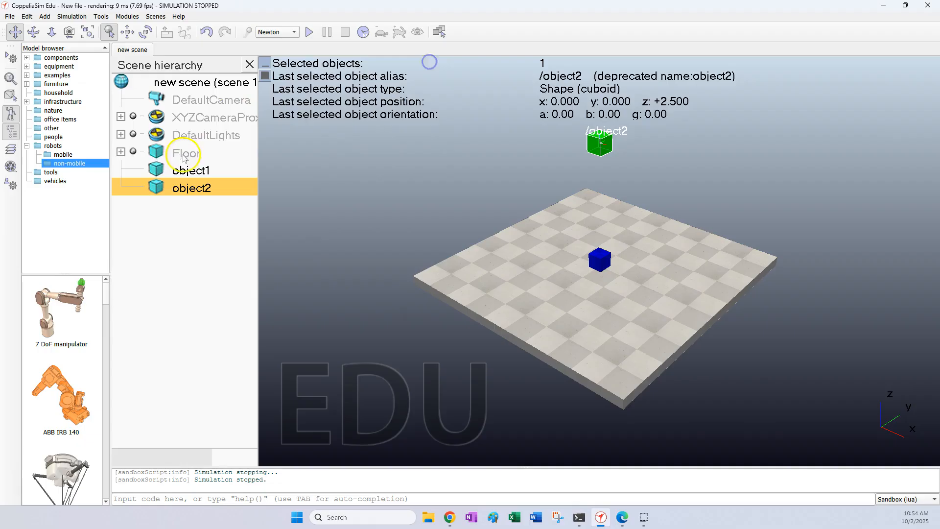
pyautogui.doubleClick(159, 170)
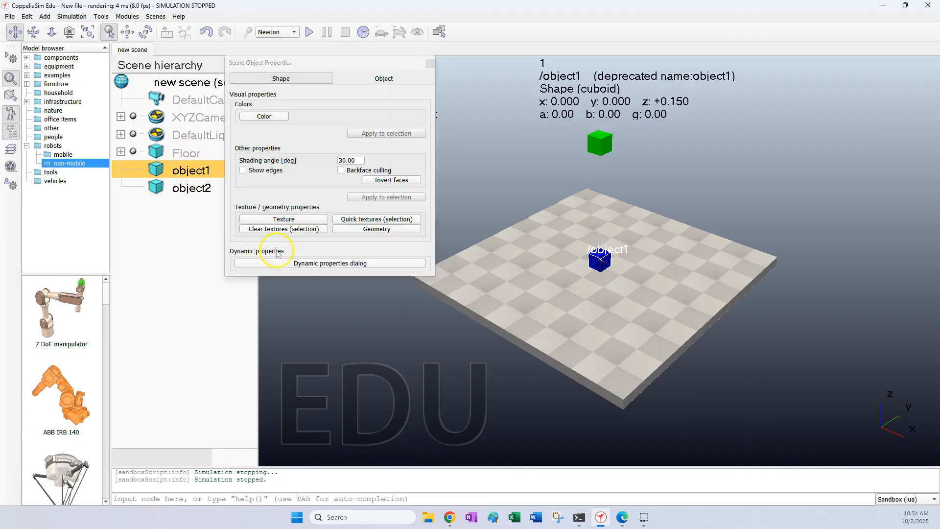
pyautogui.click(296, 263)
pyautogui.click(264, 193)
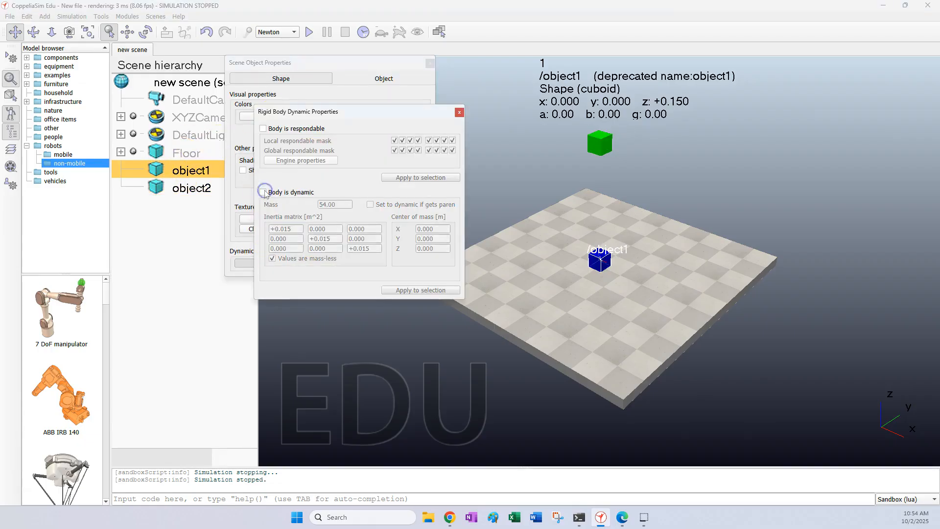
pyautogui.click(460, 112)
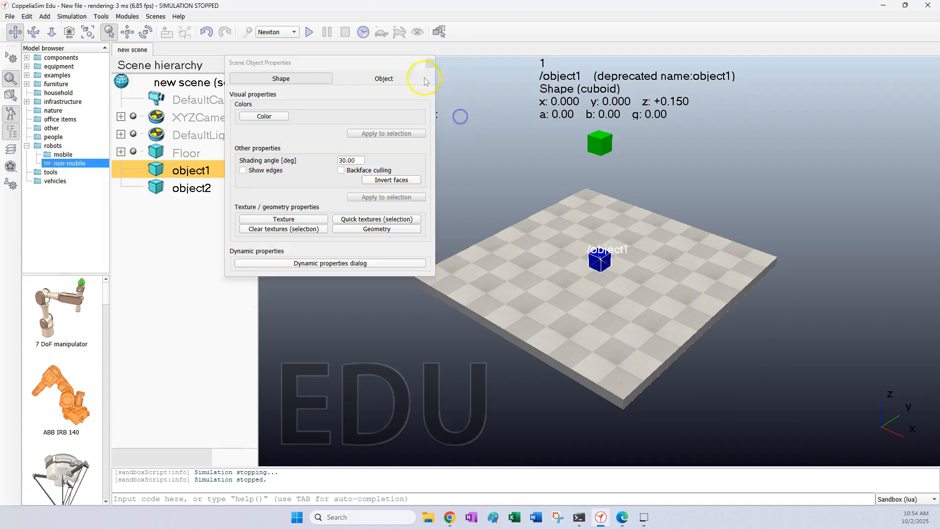
# - Close object1's properties, and run and stop the simulation to observe how object2 meets the non-dynamic, non-respondable object1
pyautogui.click(429, 64)
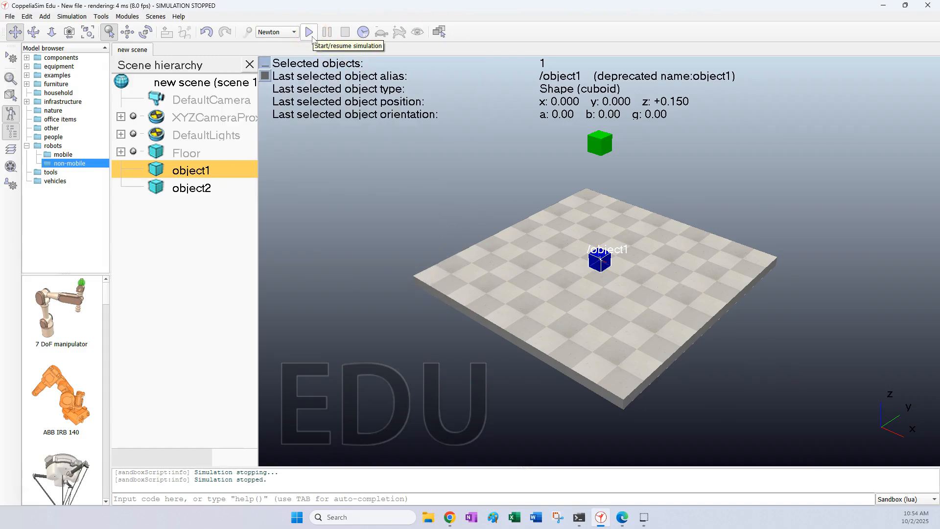
pyautogui.click(309, 32)
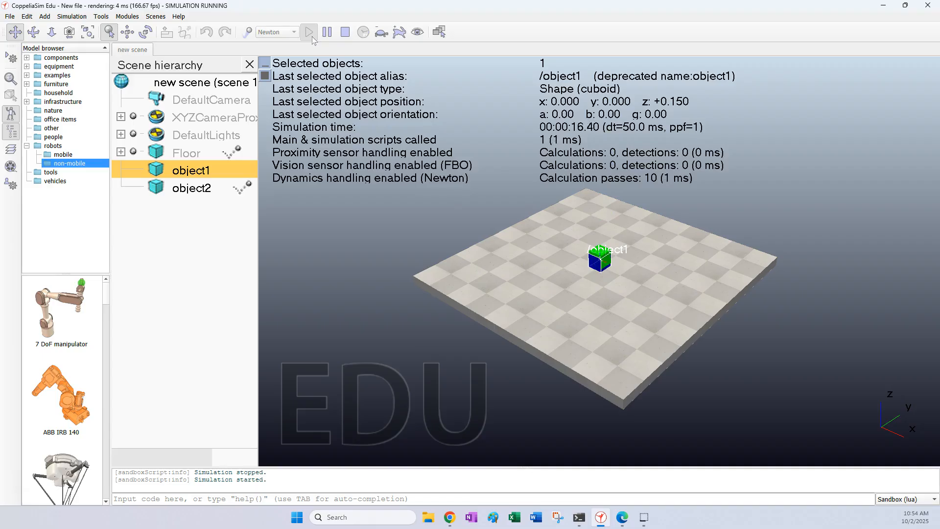
pyautogui.click(346, 32)
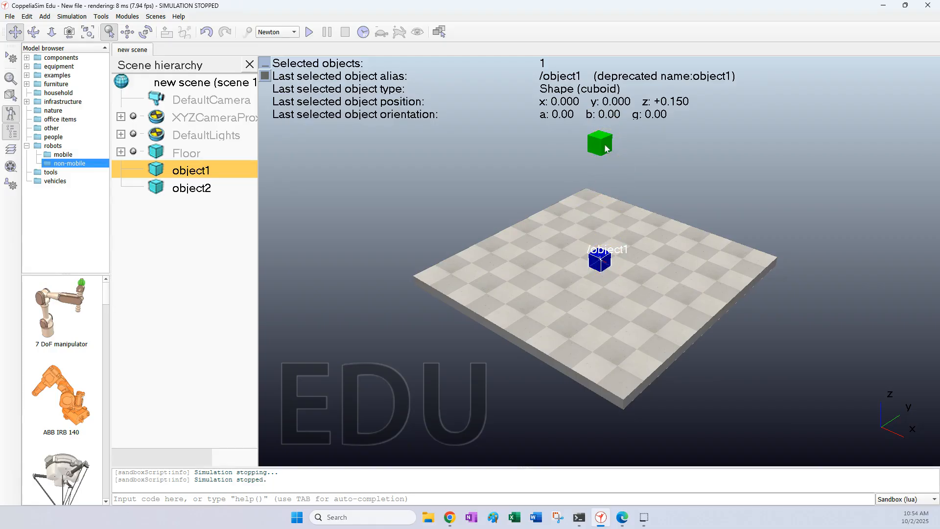
# - Switch to the CoppeliaSim User Manual in Edge and examine which shape types on the Shapes page suit dynamics collision response calculation
pyautogui.click(622, 518)
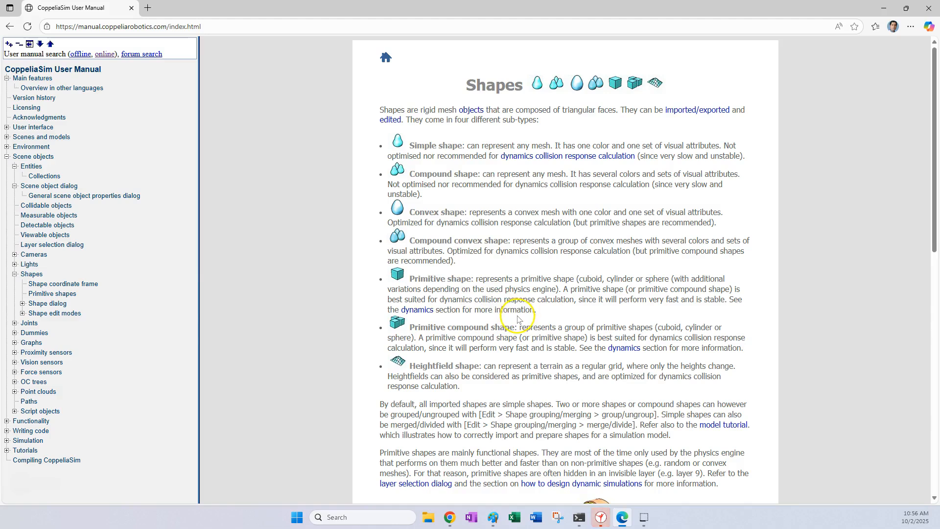
pyautogui.moveTo(418, 337)
pyautogui.mouseDown()
pyautogui.moveTo(752, 340)
pyautogui.moveTo(431, 337)
pyautogui.moveTo(431, 346)
pyautogui.mouseUp()
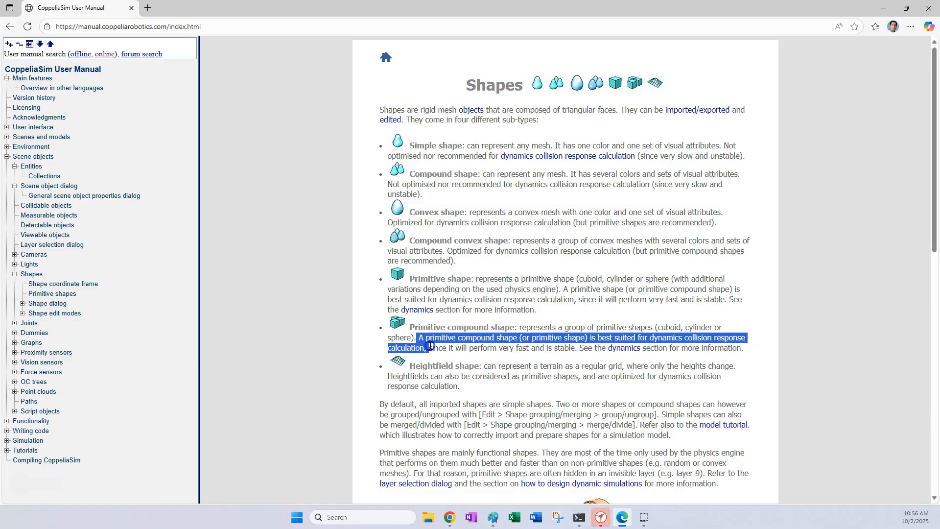
pyautogui.click(518, 227)
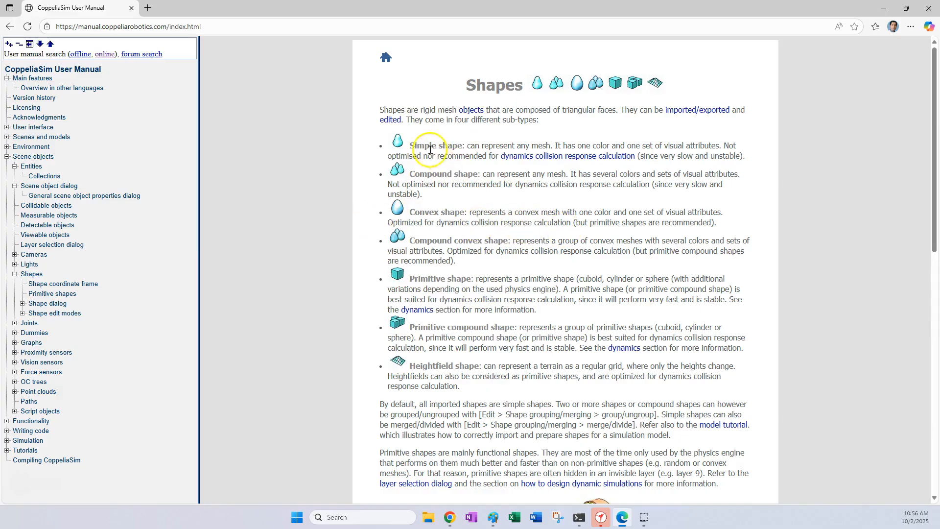
pyautogui.moveTo(406, 142); pyautogui.dragTo(635, 265)
pyautogui.click(462, 235)
pyautogui.click(519, 251)
pyautogui.click(638, 250)
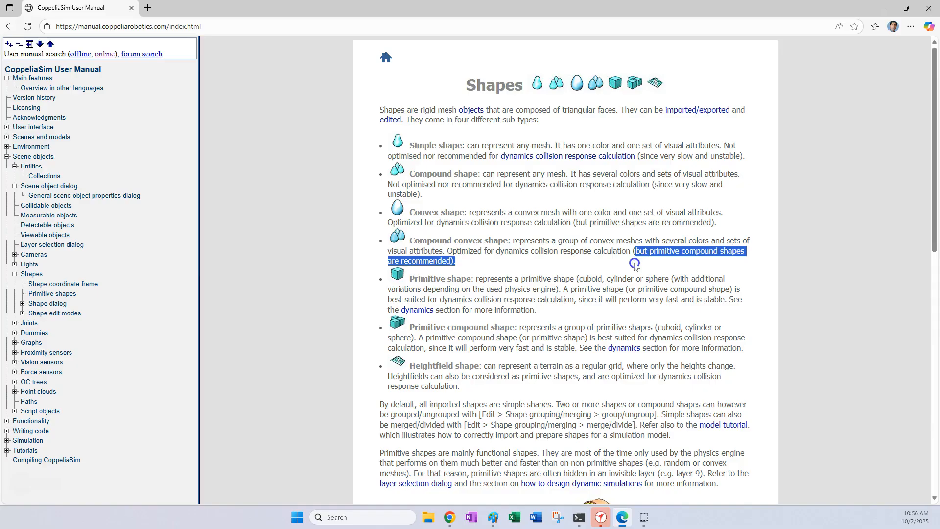
pyautogui.click(515, 317)
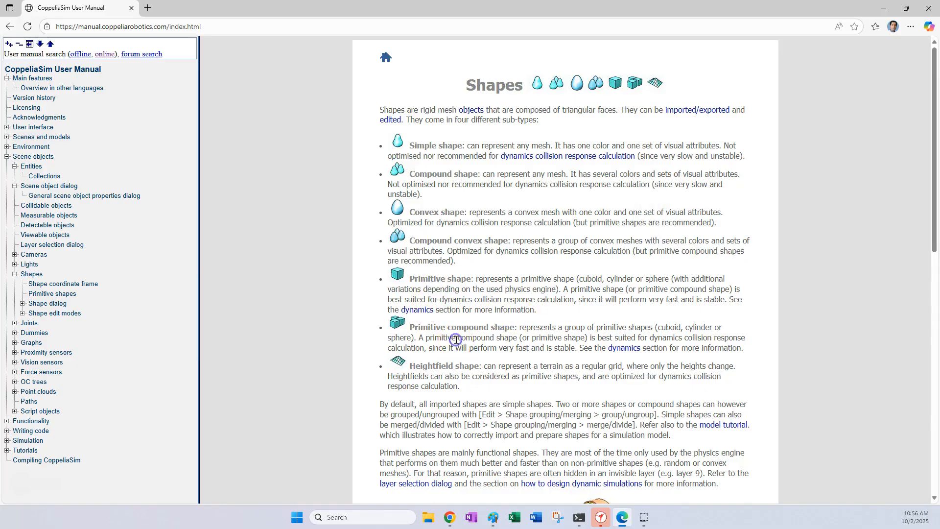